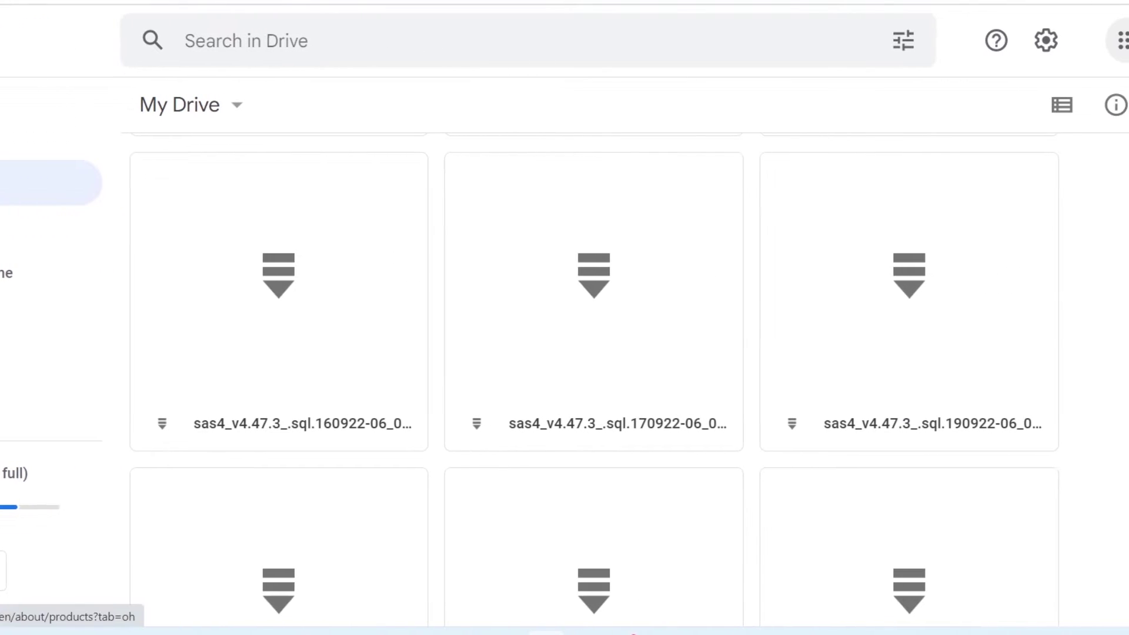
- Look through the Google apps list for Drive and show the My Drive files as a list
click(1053, 41)
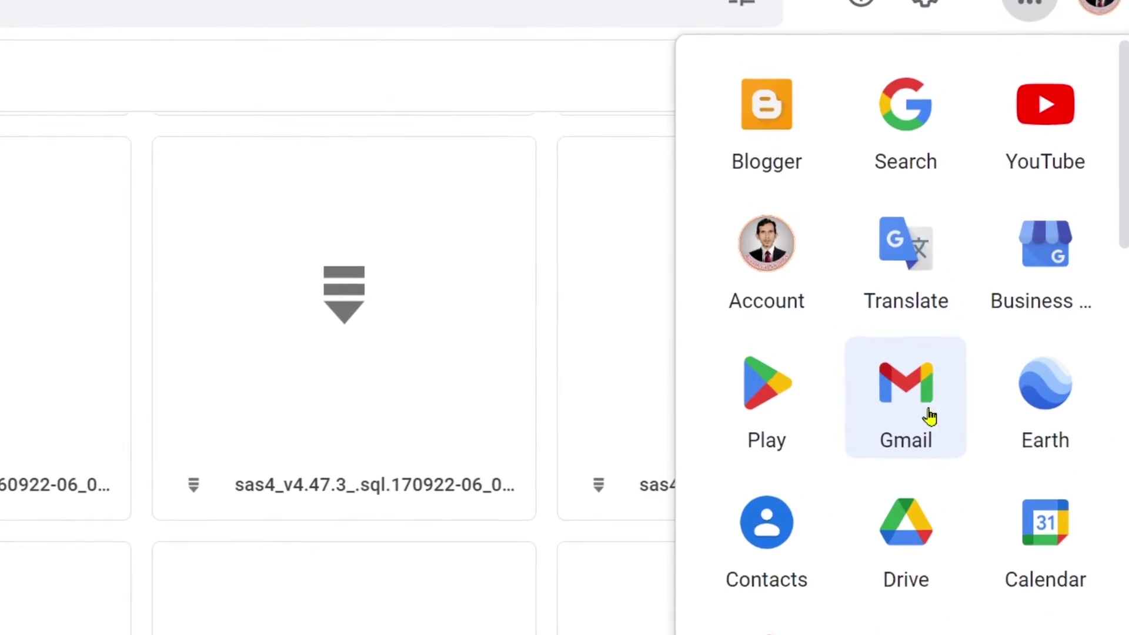
scroll(894, 323, down, 3)
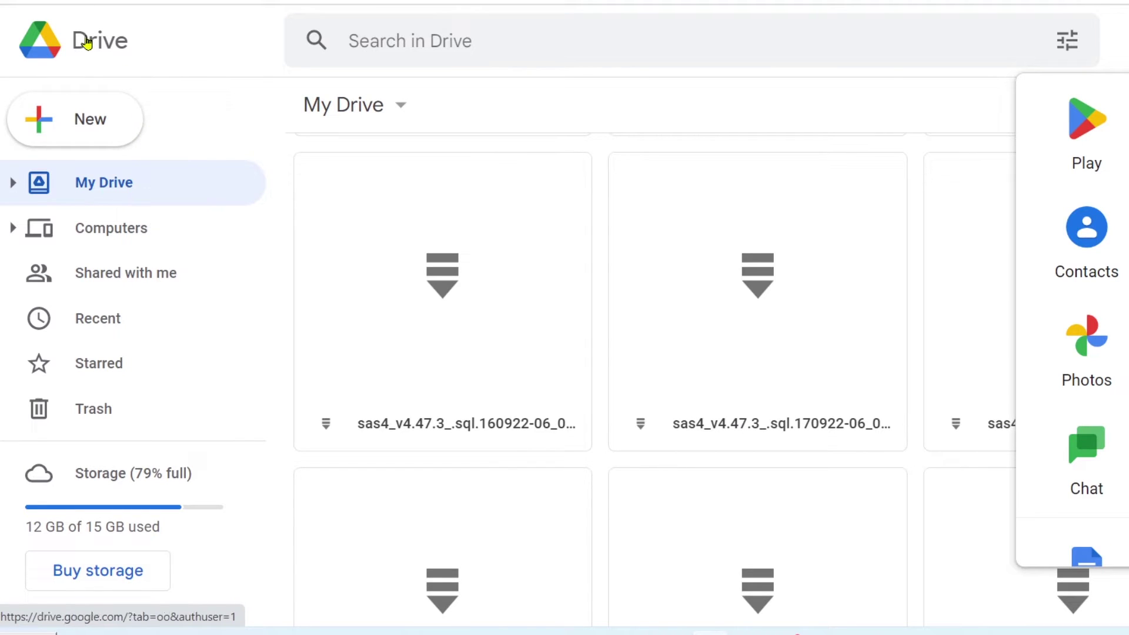
click(259, 91)
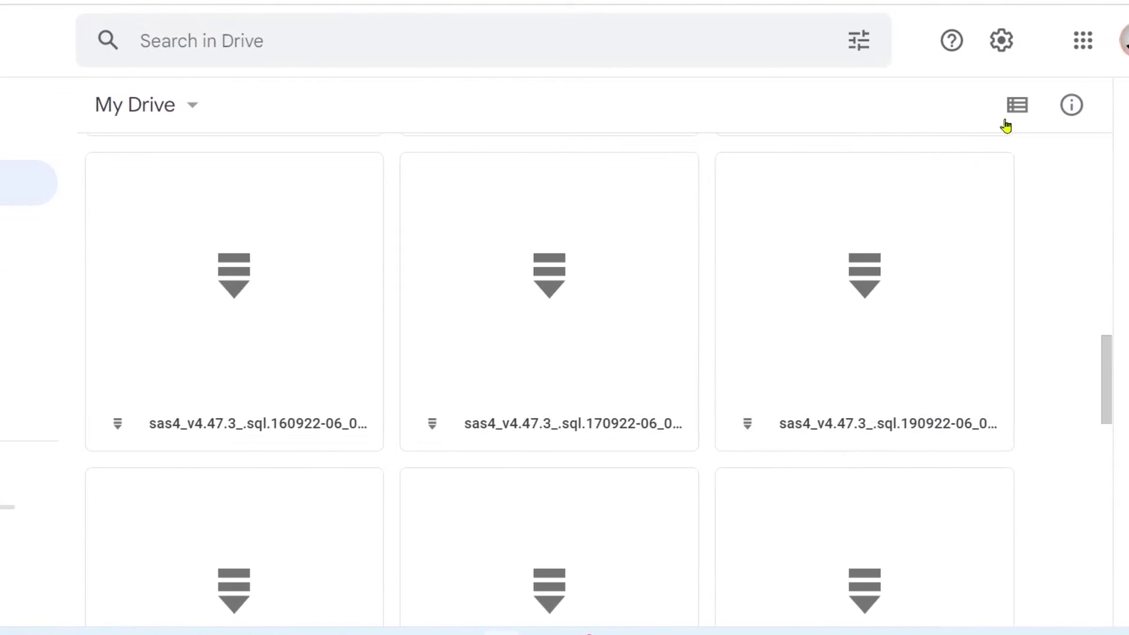
click(978, 107)
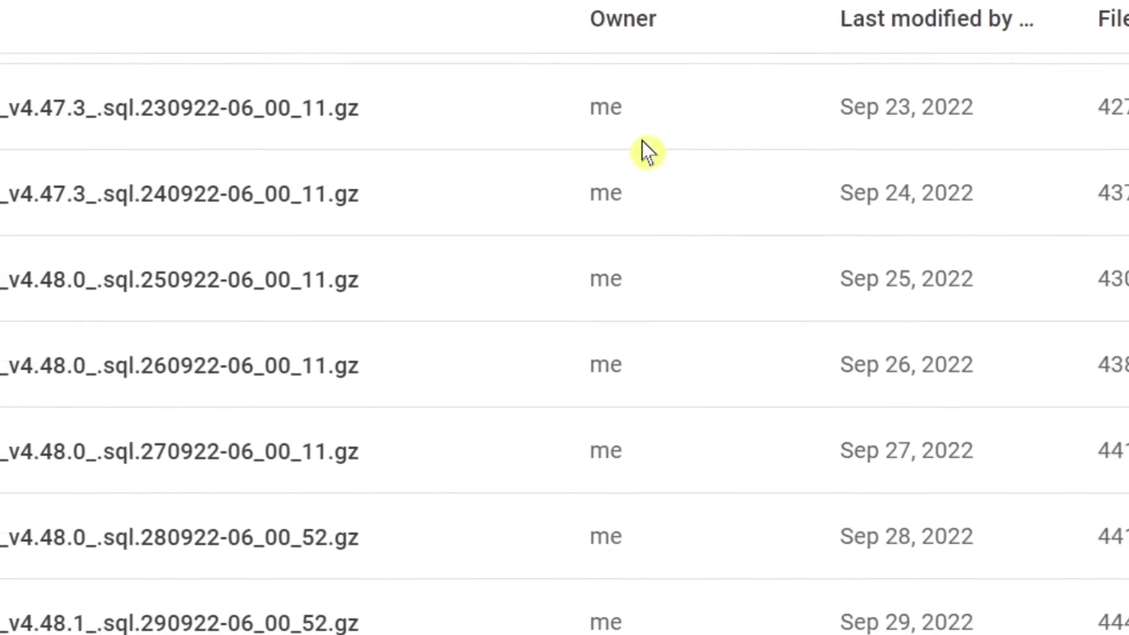
- Download the backup file sas4_v4.47.3_.sql.240922-06_00_11.gz from My Drive and return the files to grid view
click(203, 195)
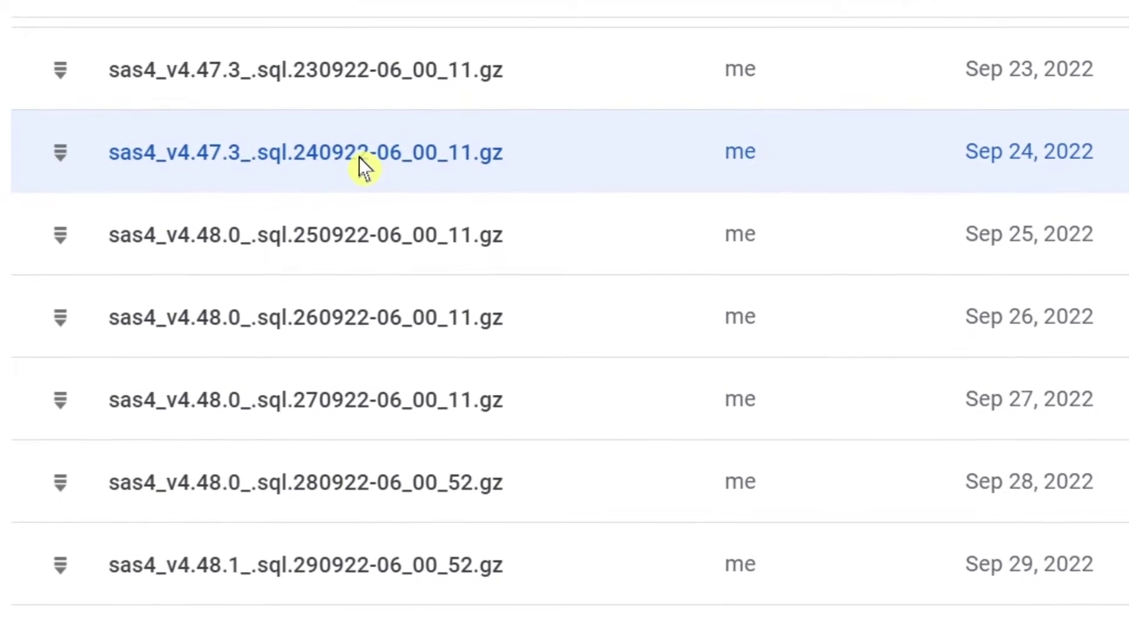
right_click(361, 167)
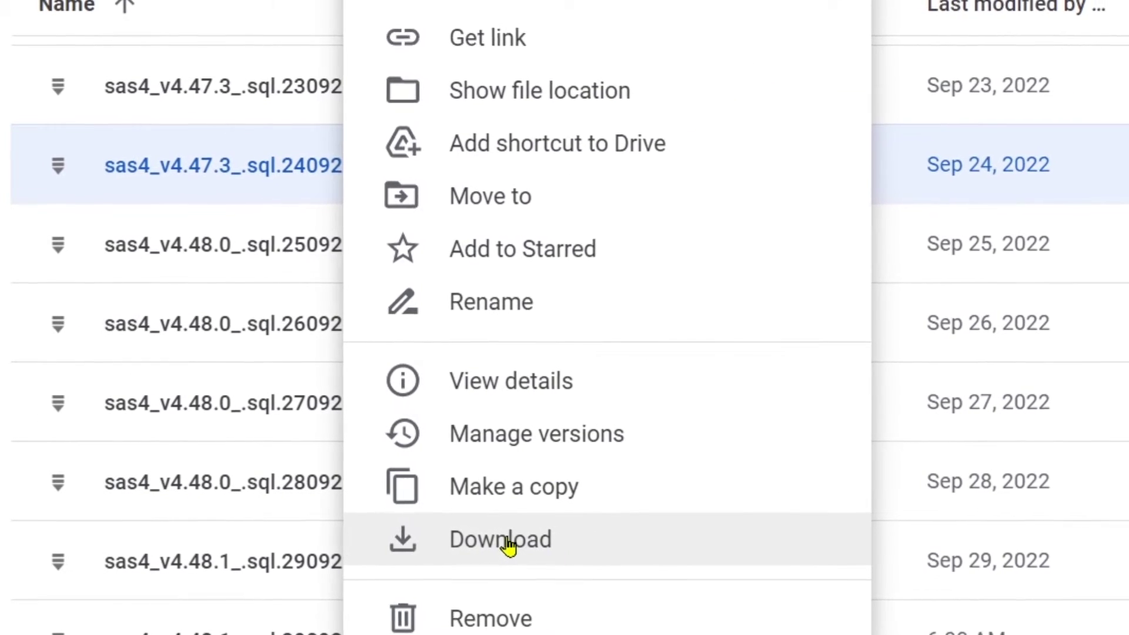
click(507, 542)
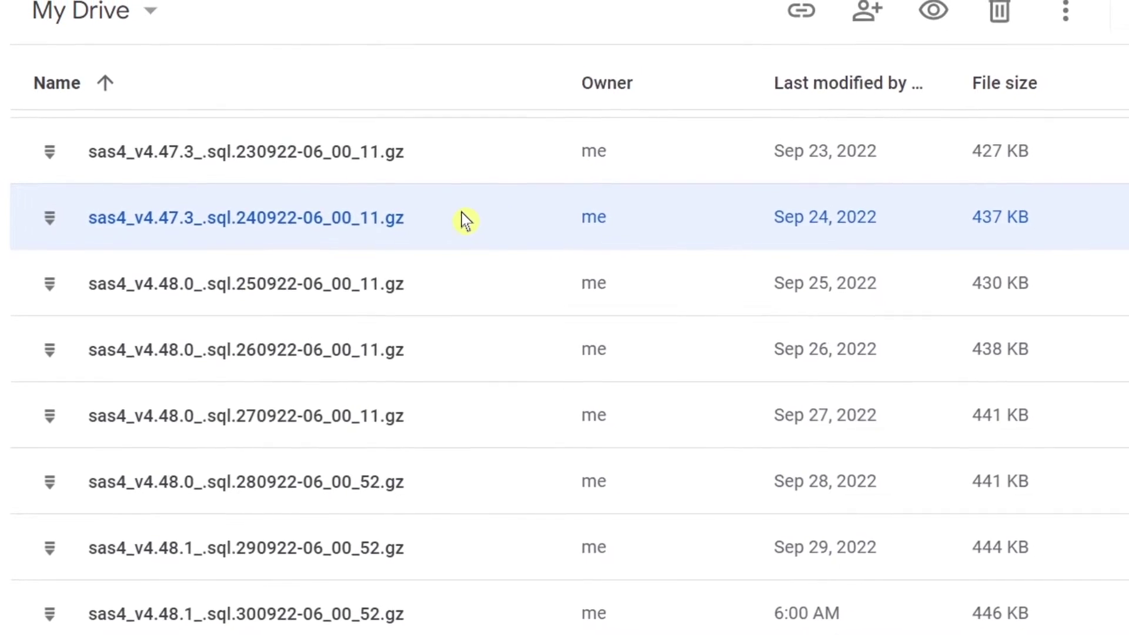
key(v)
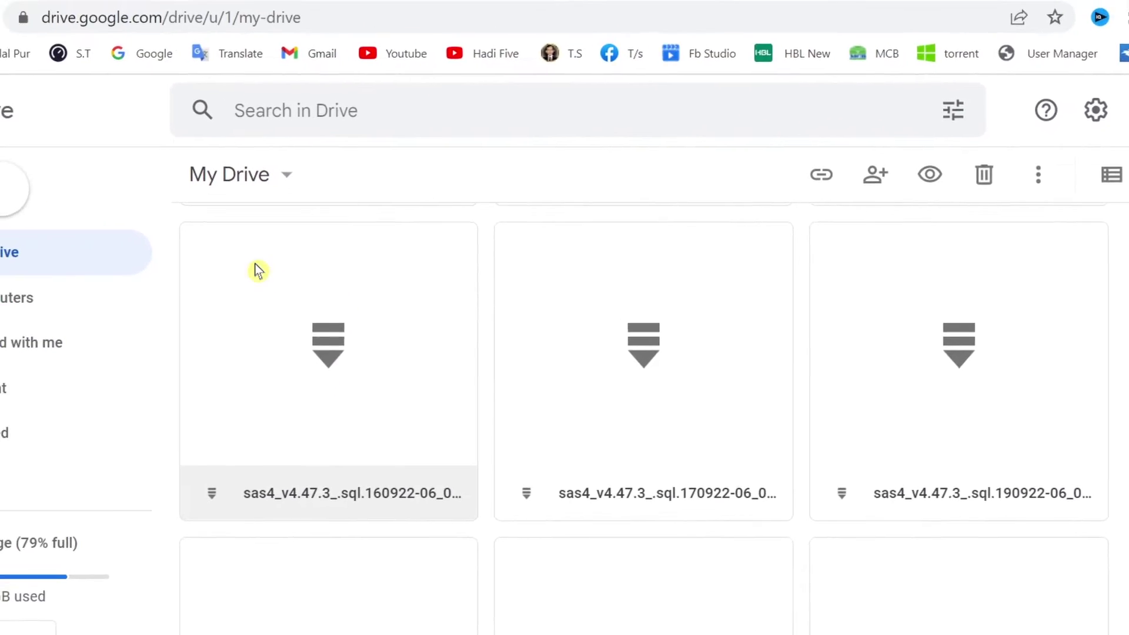
- Search the web for "google drive download" and open Google's Drive download page
click(399, 20)
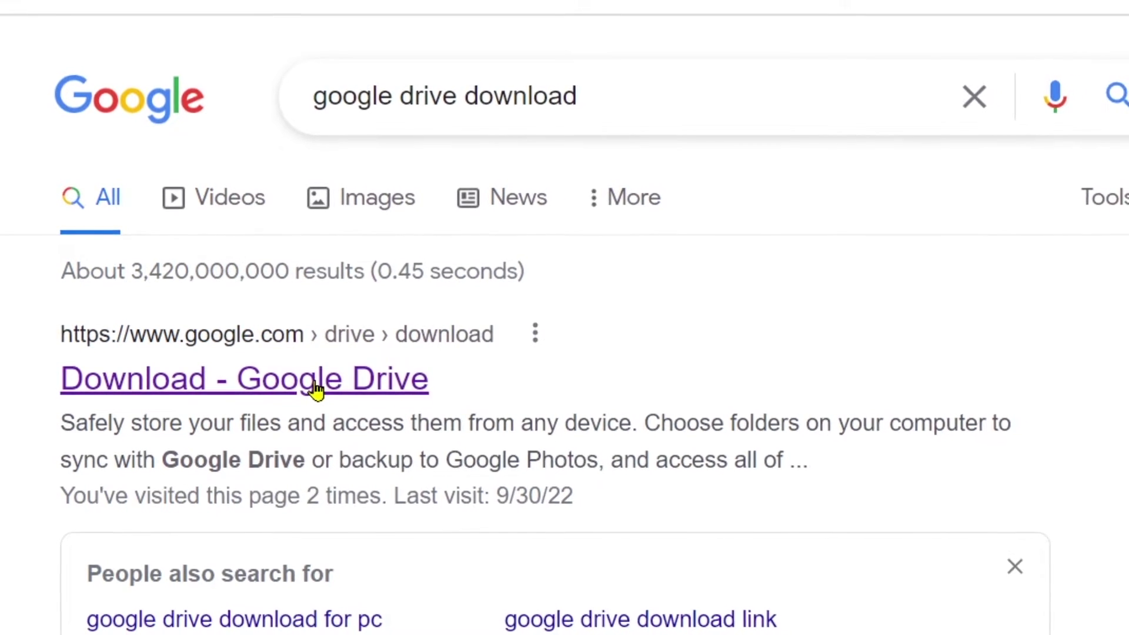
click(314, 383)
scroll(767, 332, down, 5)
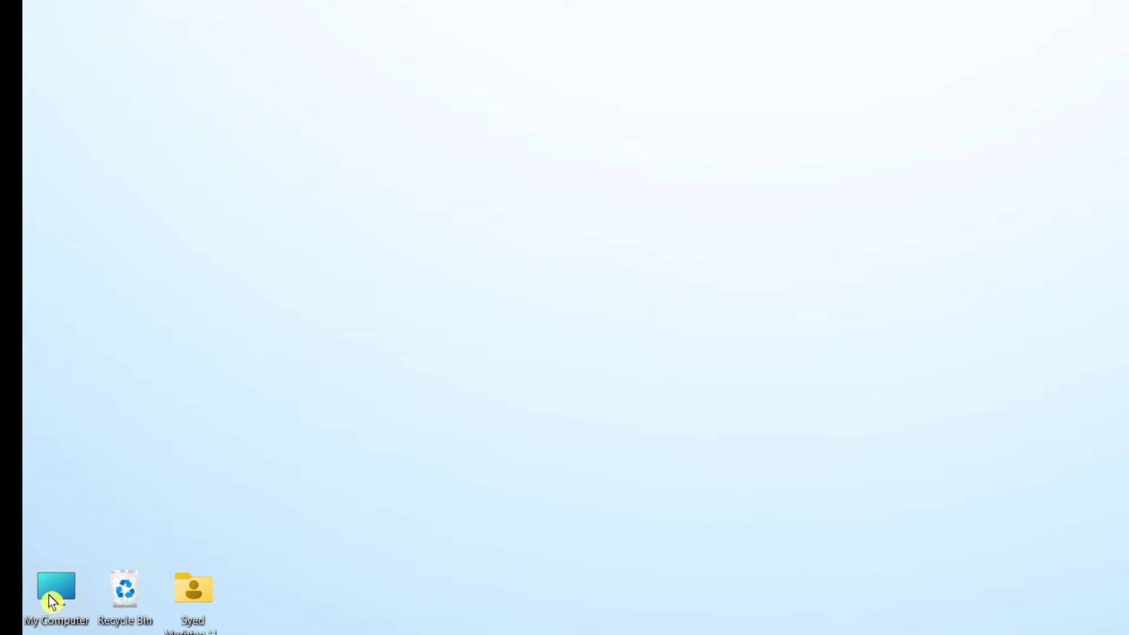
- Switch to My Computer in File Explorer and open the My Drive folder on Google Drive (I:)
double_click(20, 595)
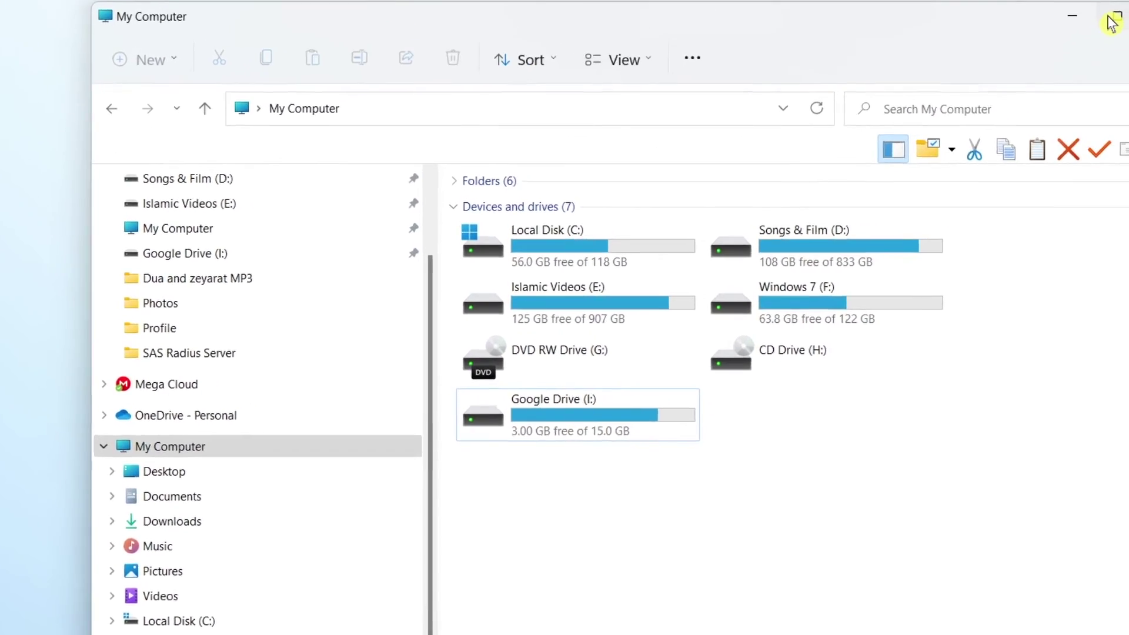
click(1118, 18)
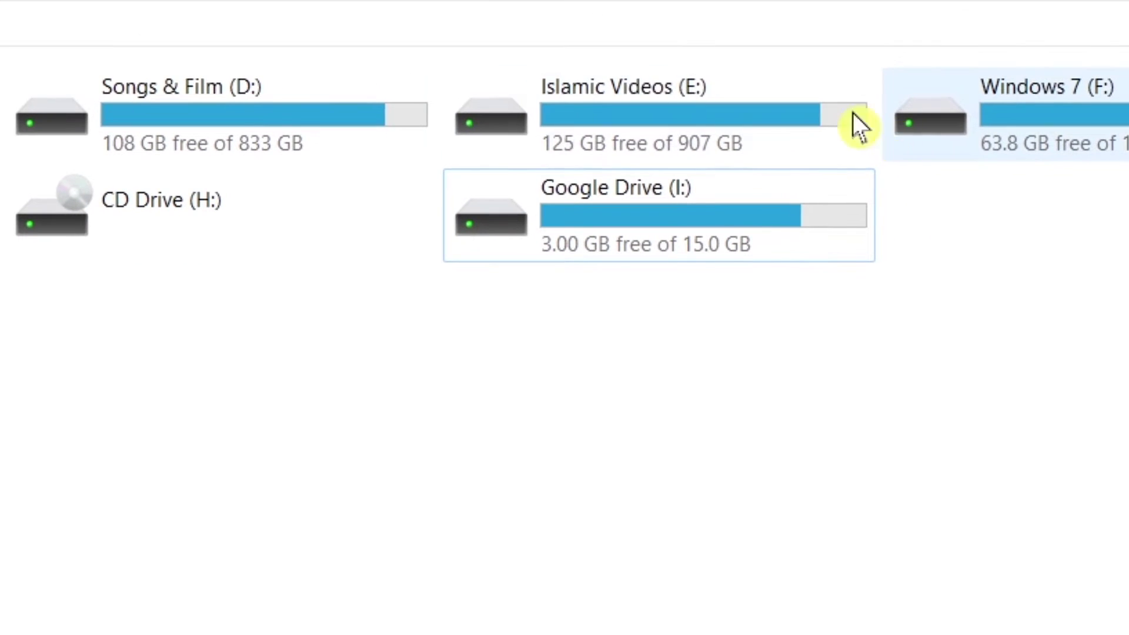
click(626, 206)
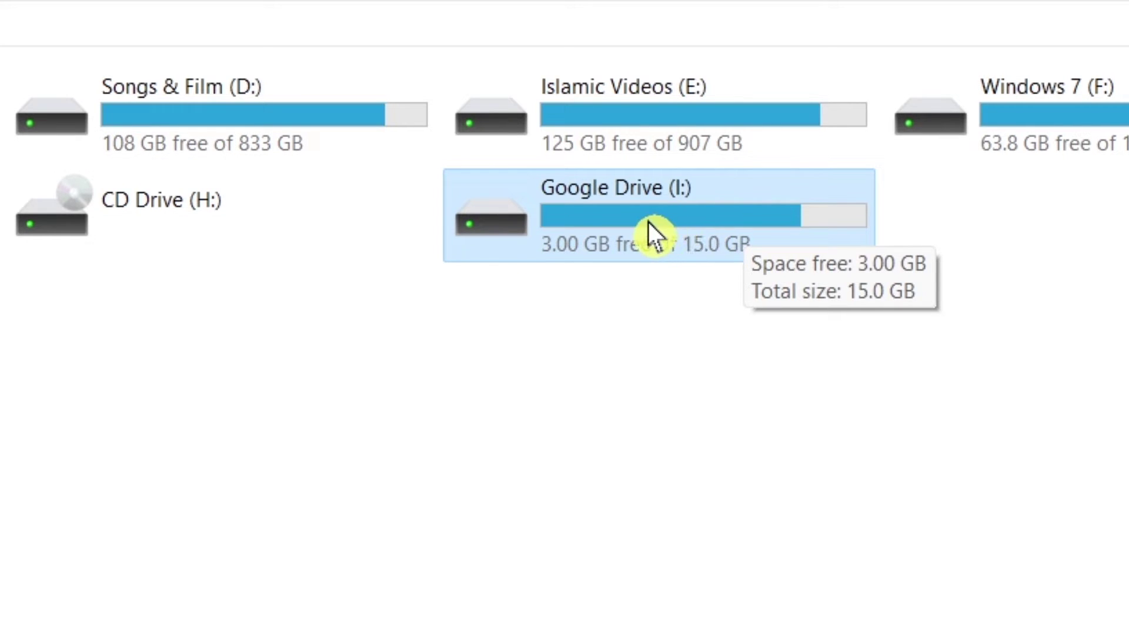
double_click(649, 222)
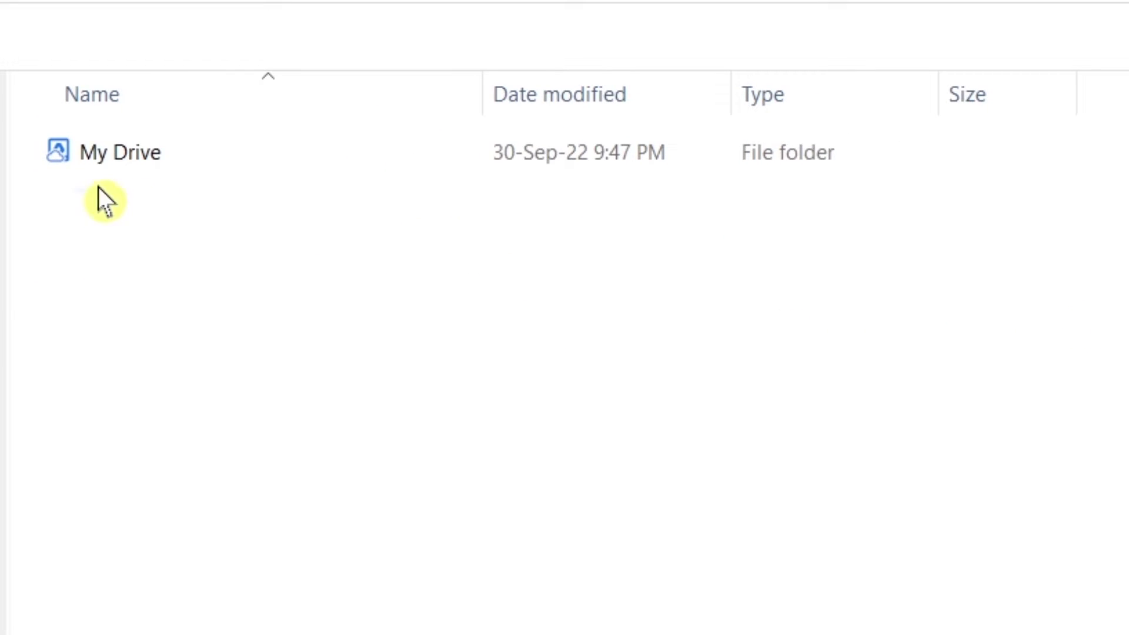
double_click(142, 154)
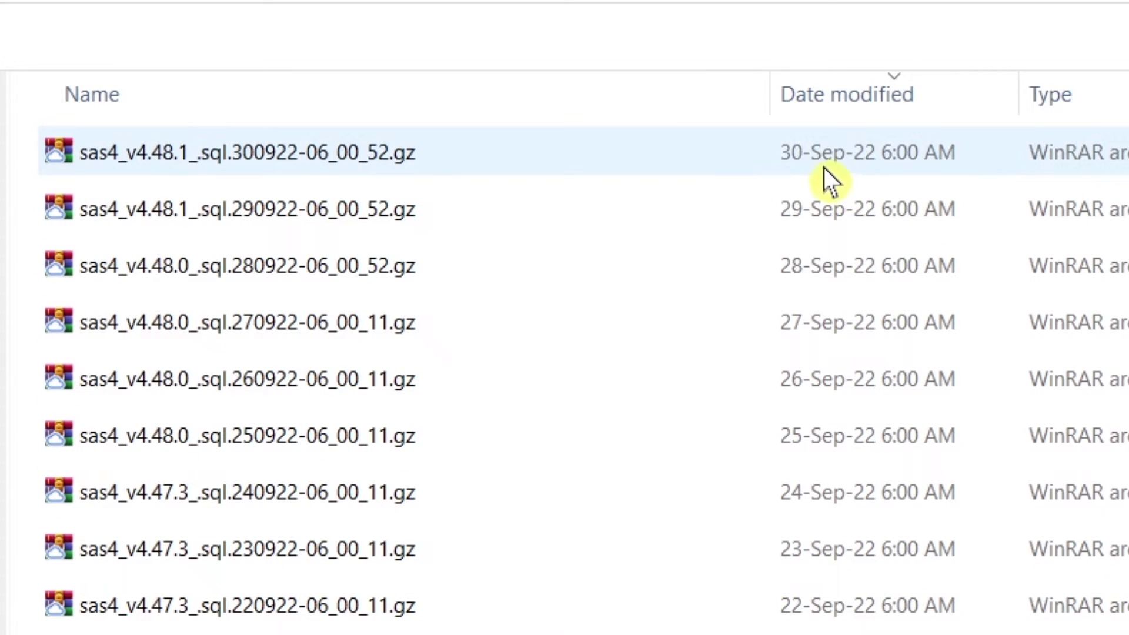
- Examine the modified dates of the backup archives from 29, 28 and 27 September and go back to My Computer
click(848, 207)
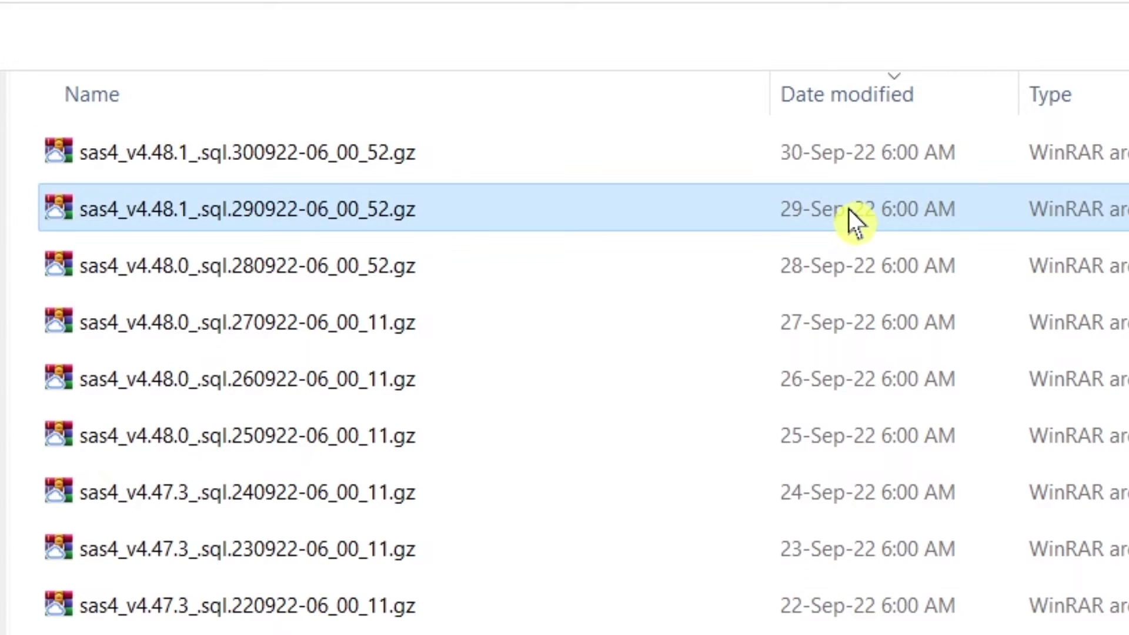
click(848, 269)
click(863, 323)
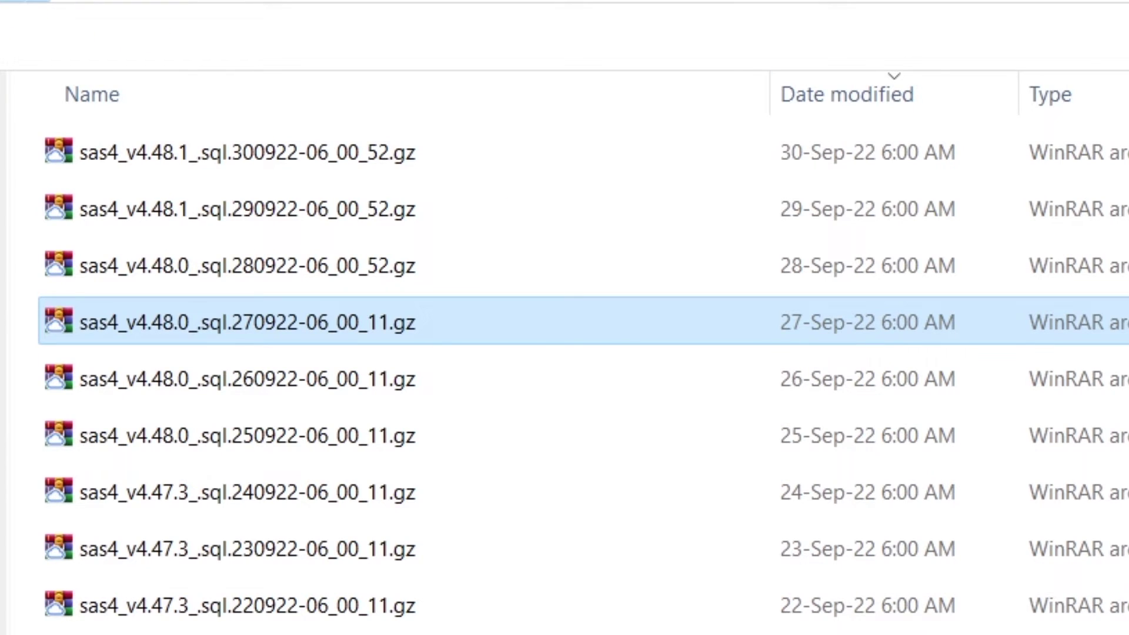
key(alt+Up)
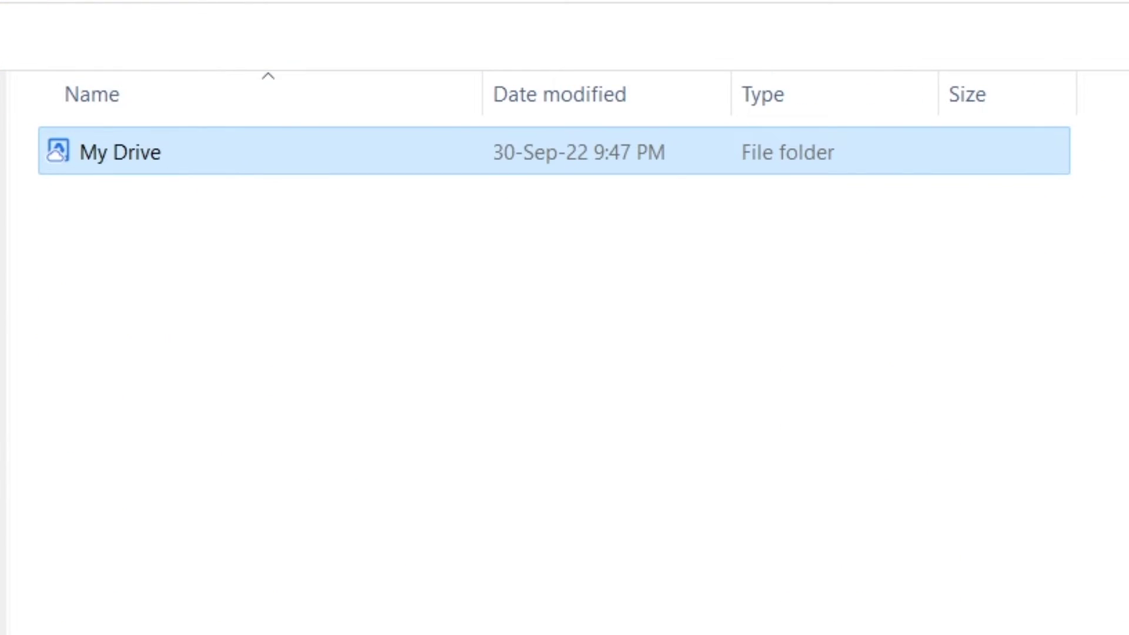
key(alt+Up)
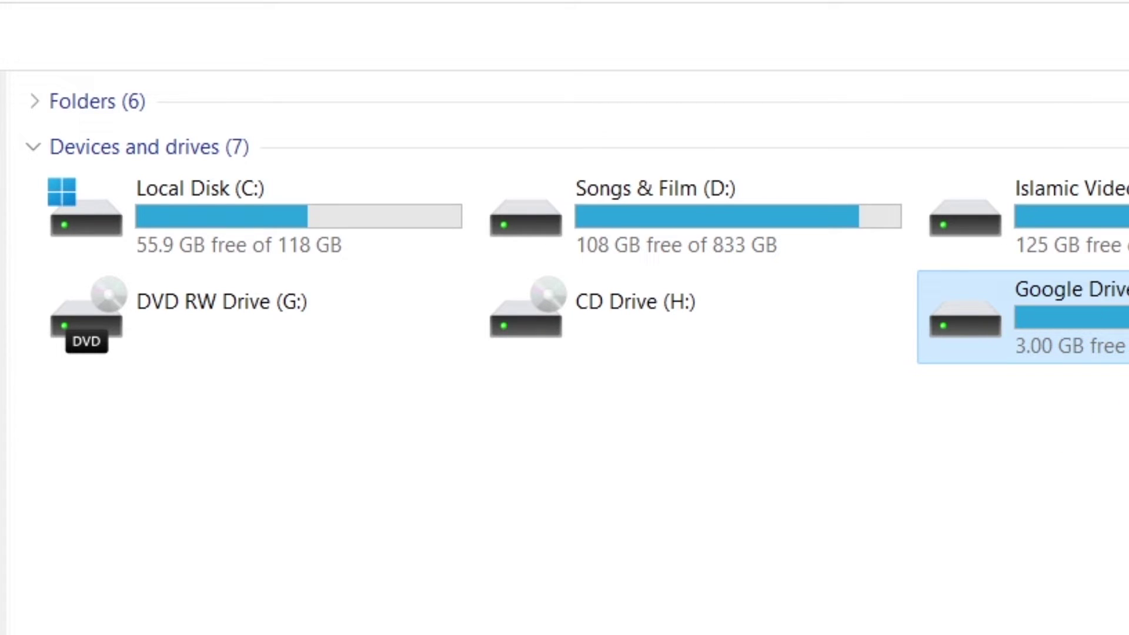
- Copy sas4_v4.48.1_.sql.300922-06_00_52.gz from the My Drive folder on Google Drive (I:) to the desktop
double_click(1124, 326)
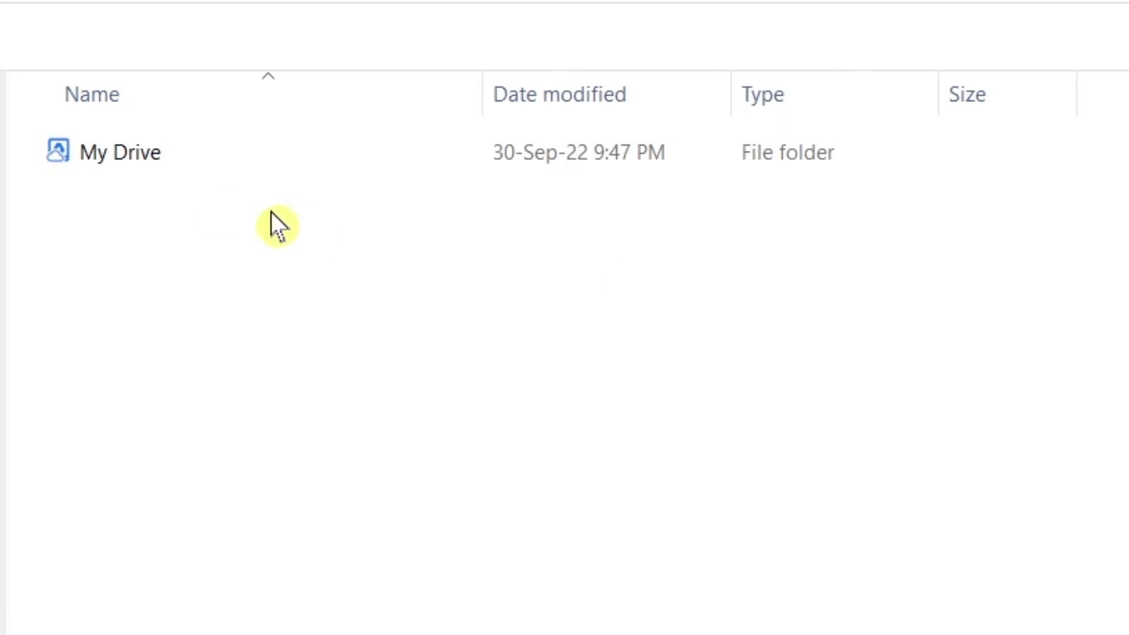
double_click(168, 165)
click(236, 161)
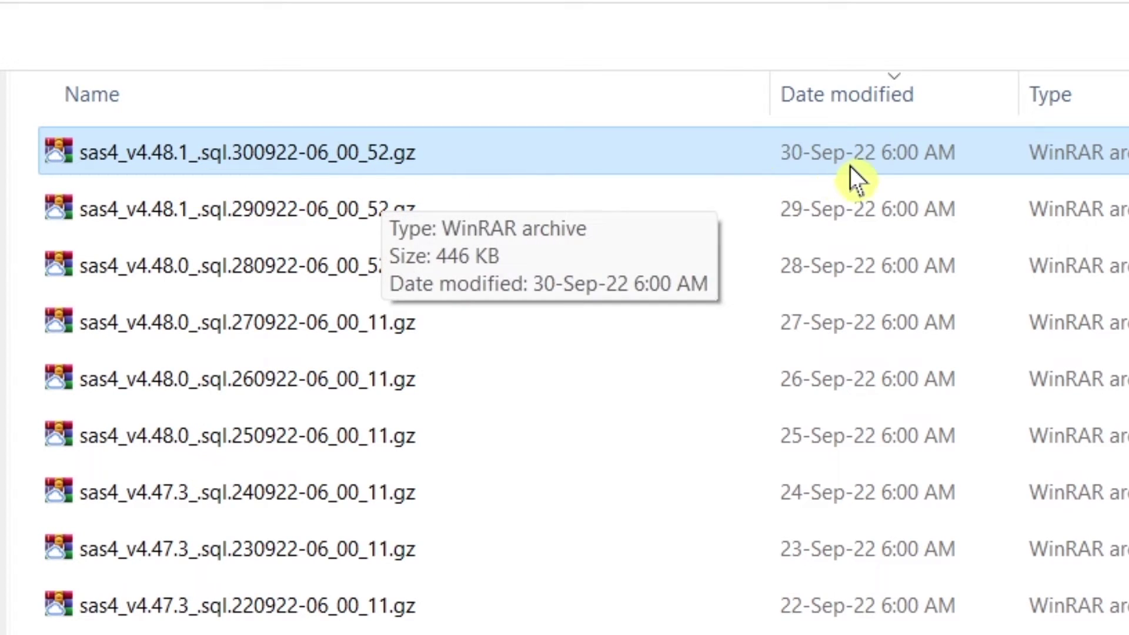
right_click(345, 157)
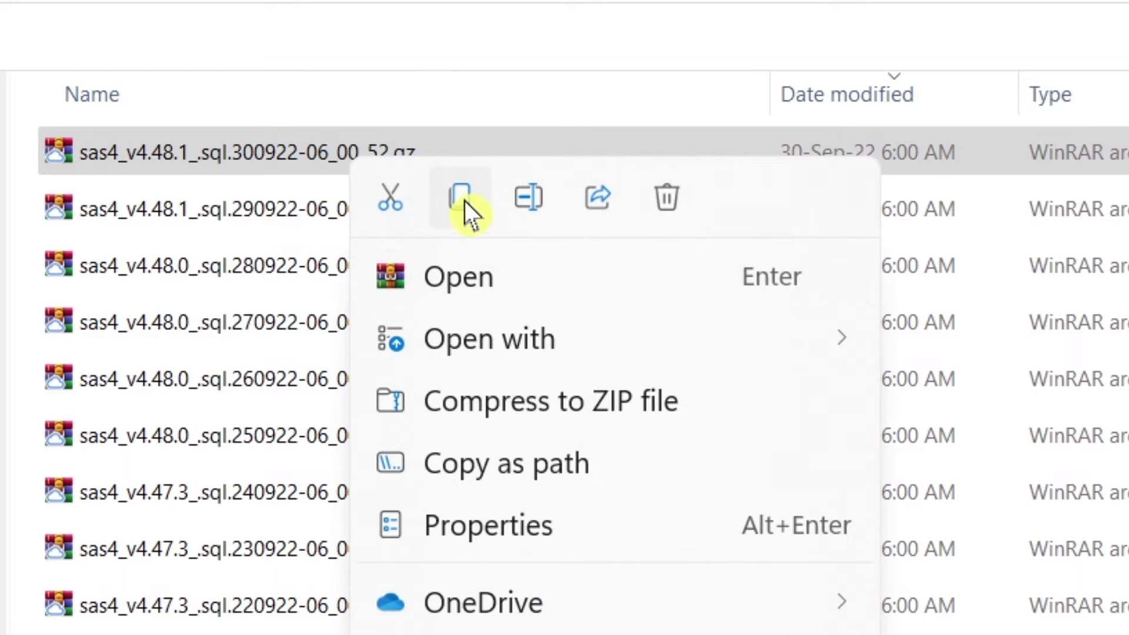
click(461, 199)
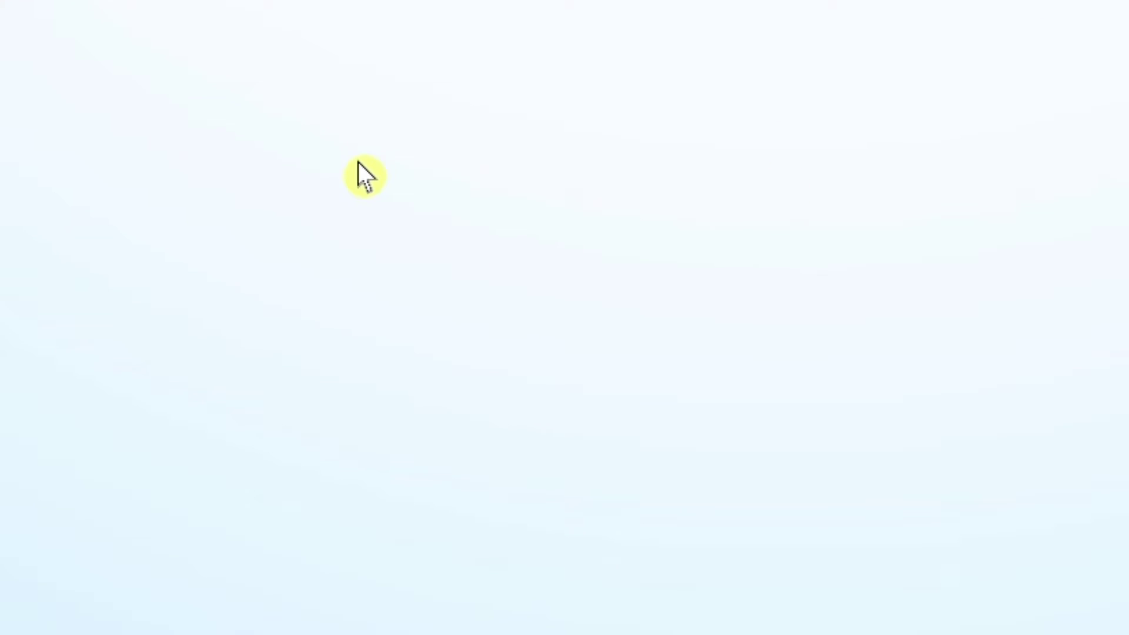
right_click(357, 161)
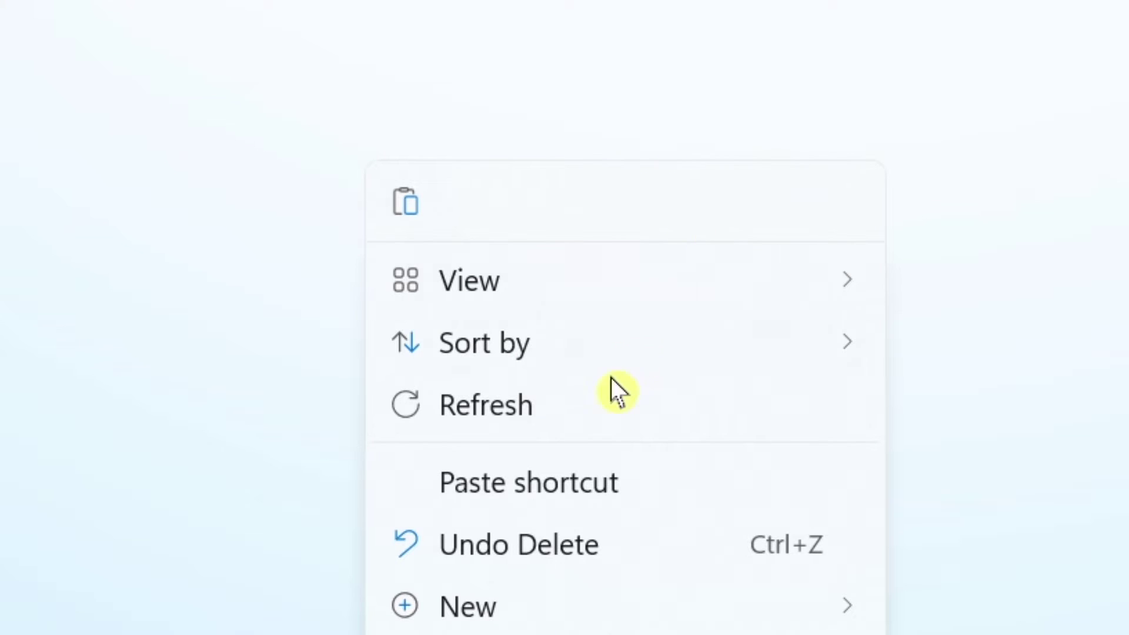
click(414, 211)
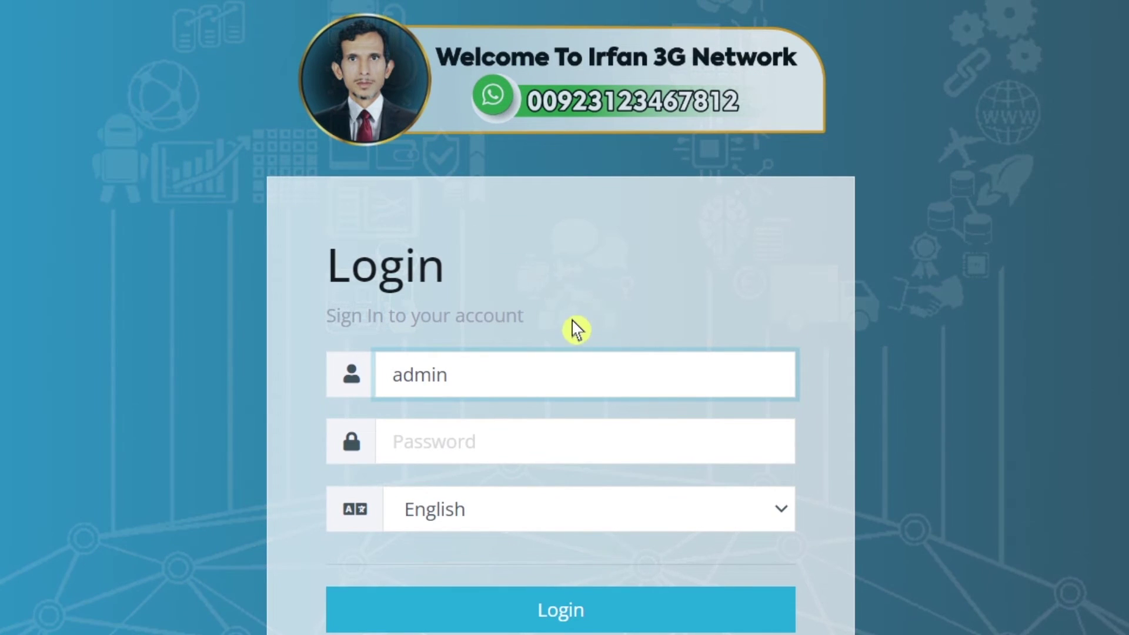
- Switch to the SAS Radius login page and sign in as admin with the saved account password
click(536, 370)
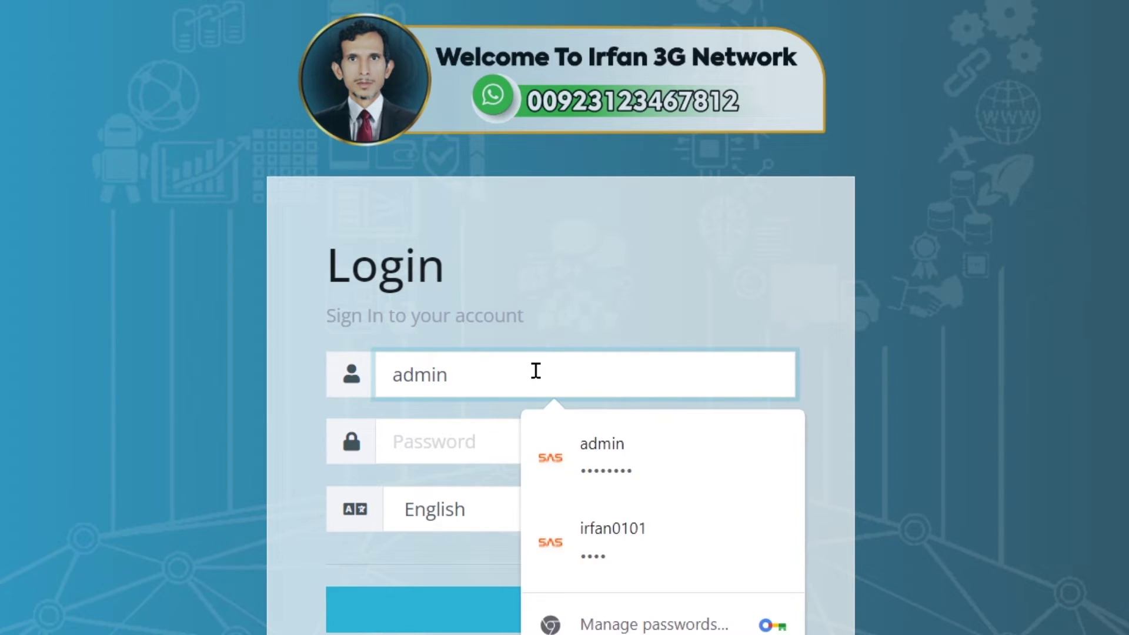
click(676, 469)
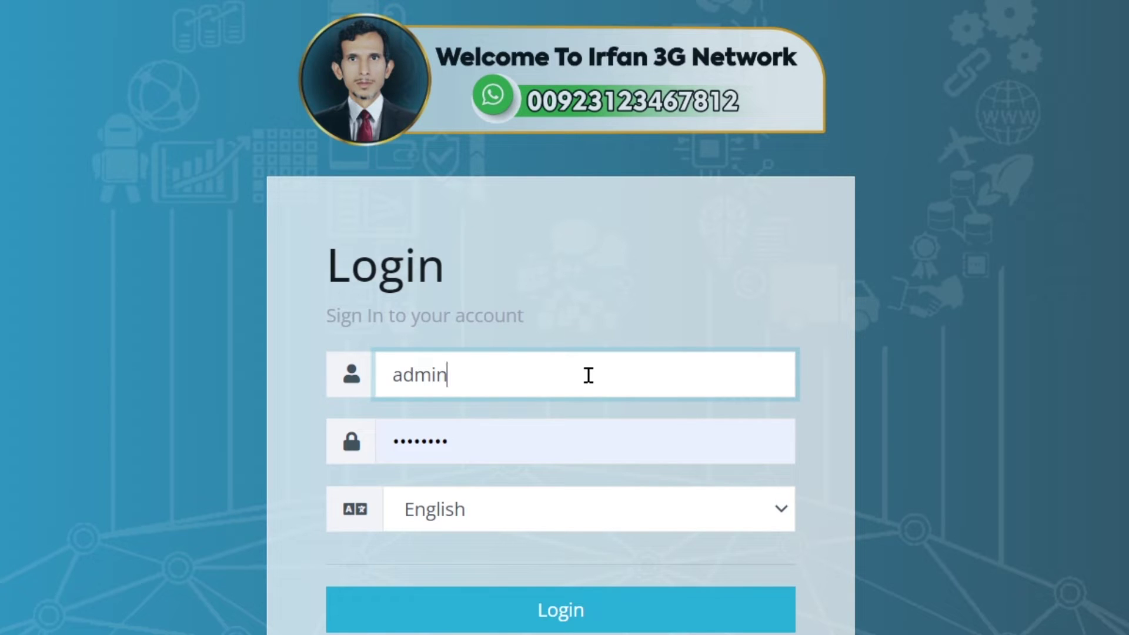
click(596, 621)
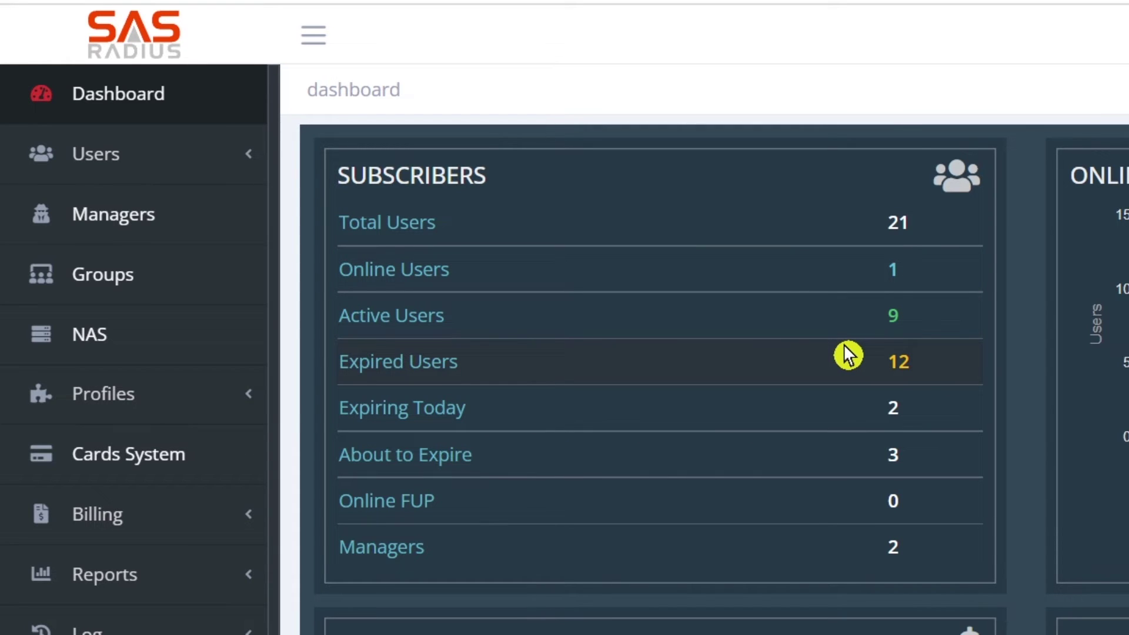
- Open the backup page of the SAS Radius settings
scroll(847, 355, down, 5)
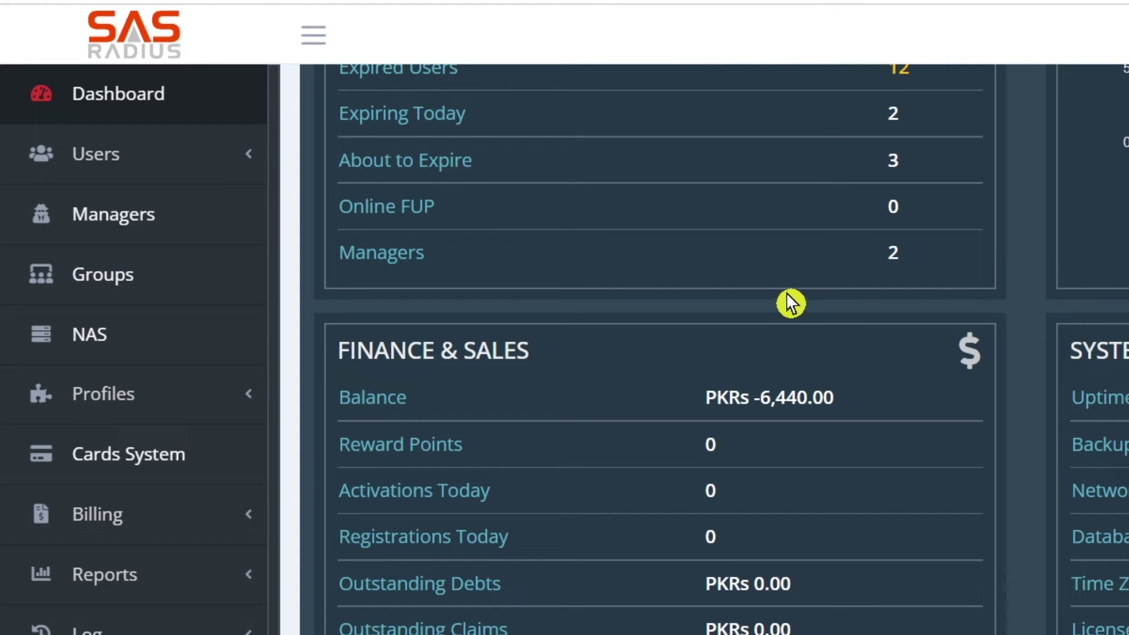
scroll(192, 171, down, 3)
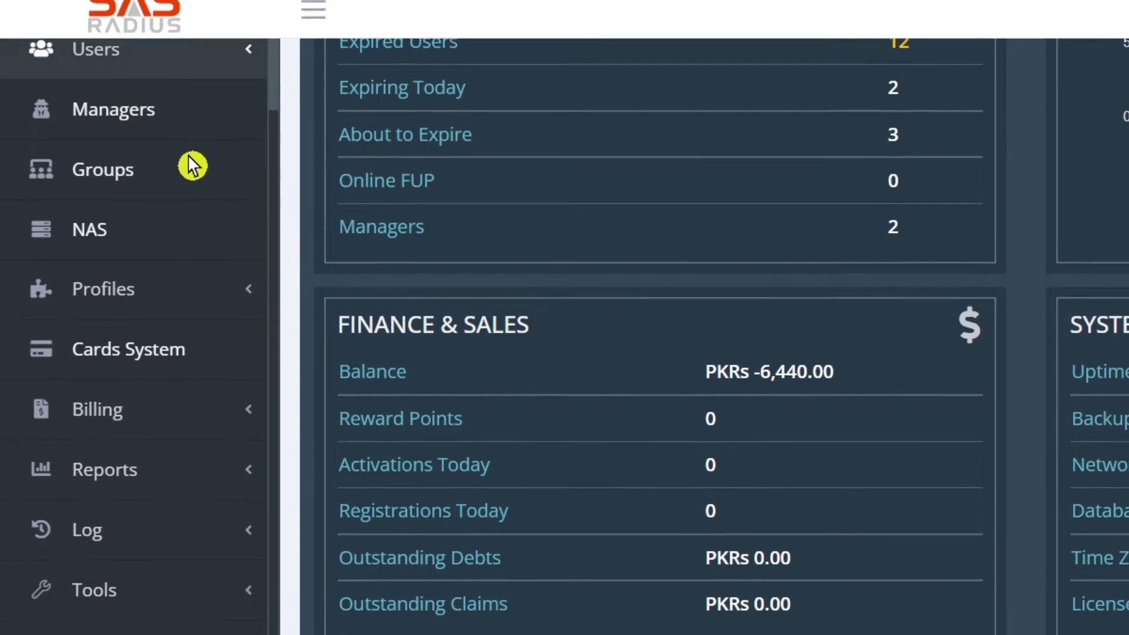
scroll(192, 109, down, 2)
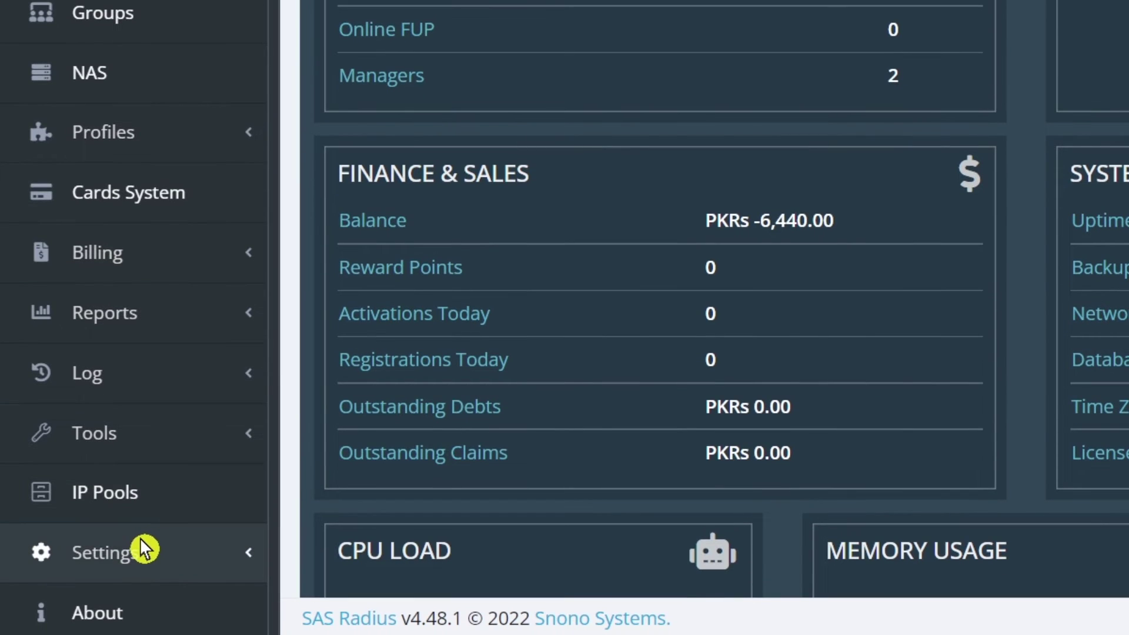
click(144, 560)
scroll(182, 395, down, 6)
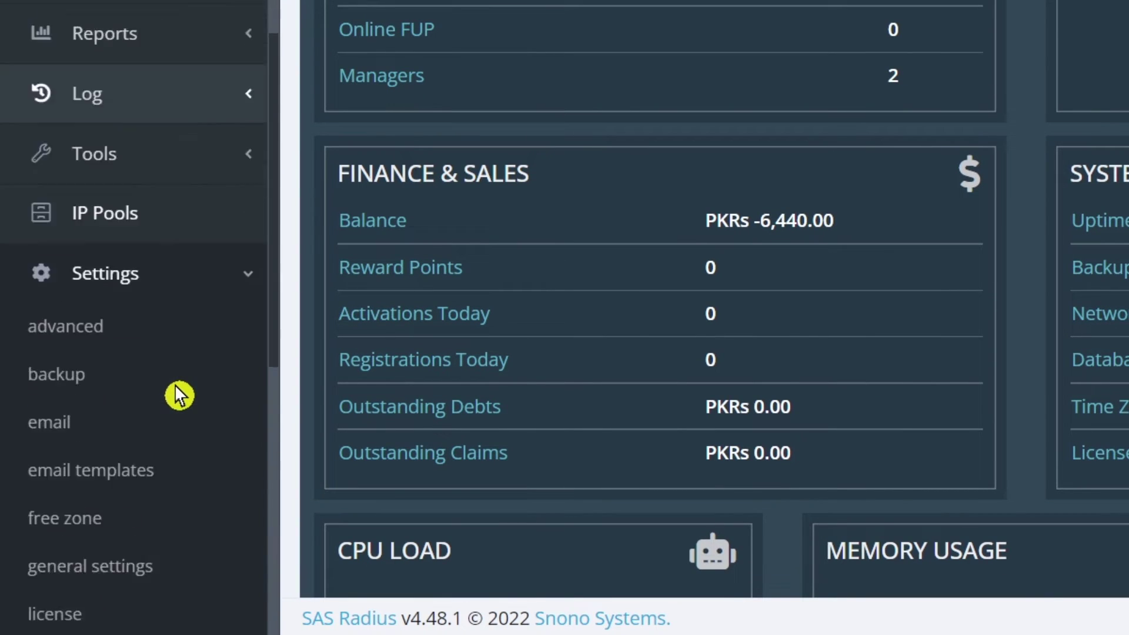
scroll(176, 391, down, 5)
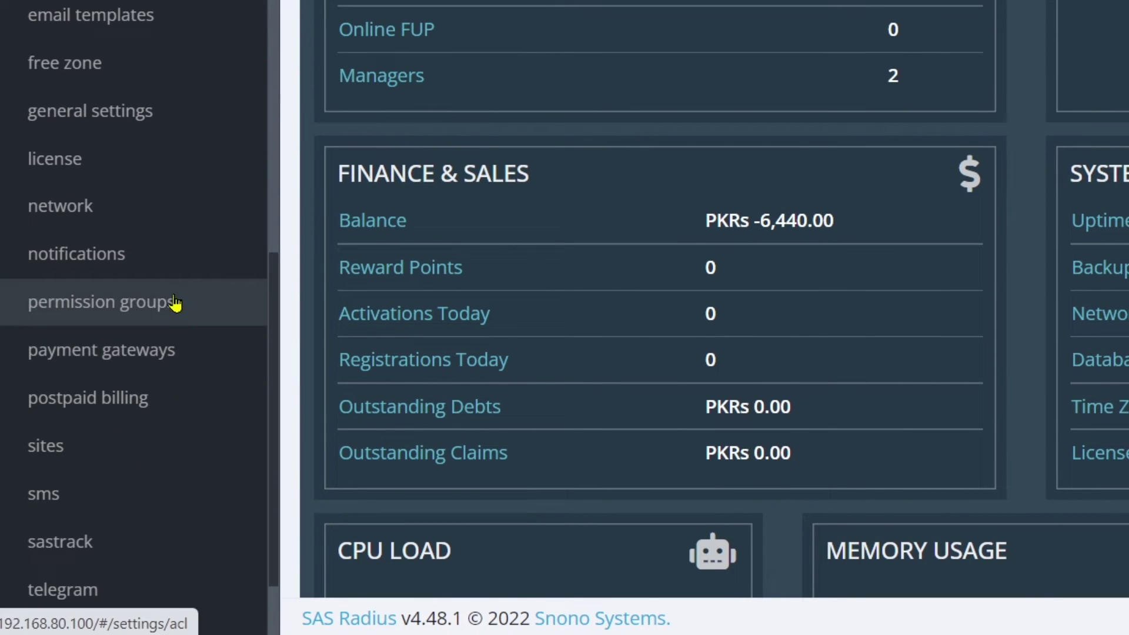
scroll(151, 329, up, 3)
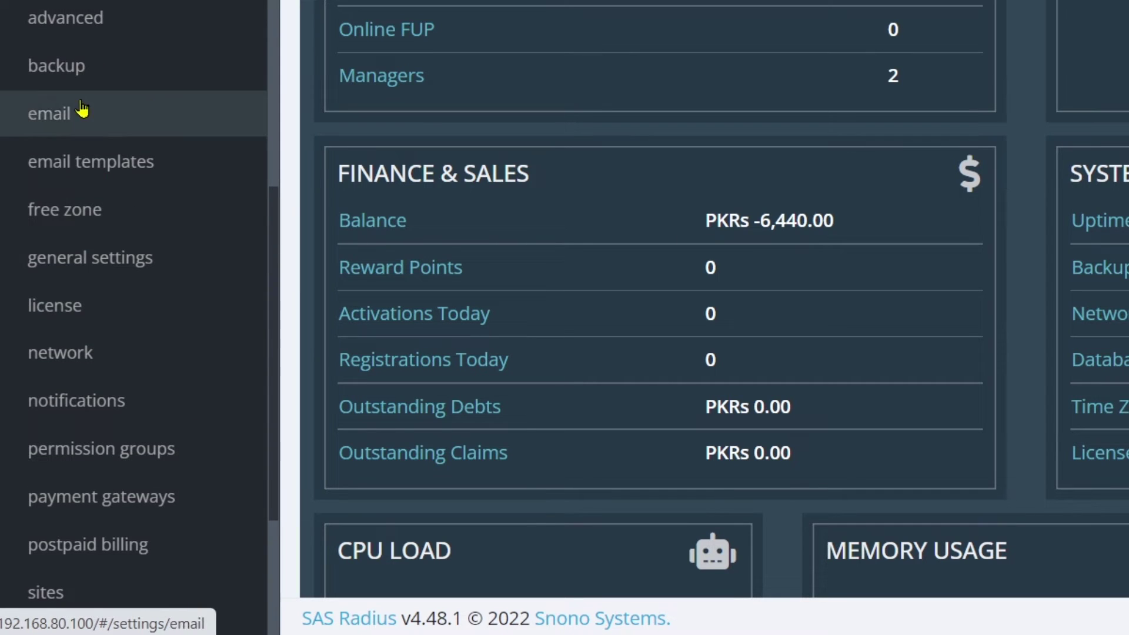
click(77, 77)
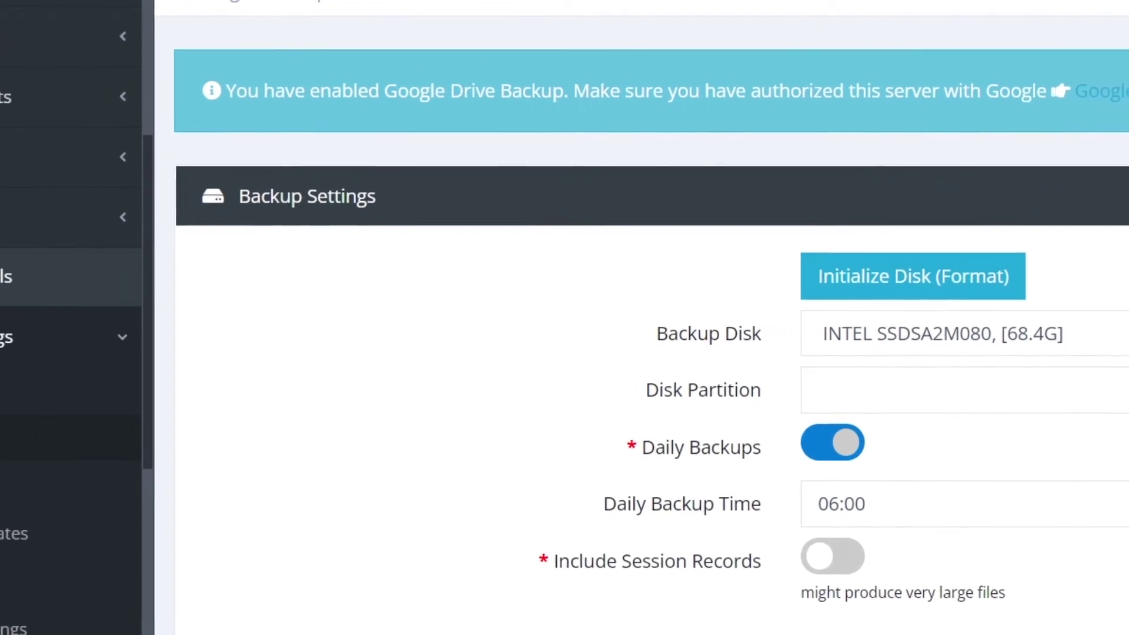
- Open the Backup page among the SAS Radius tools
click(2, 220)
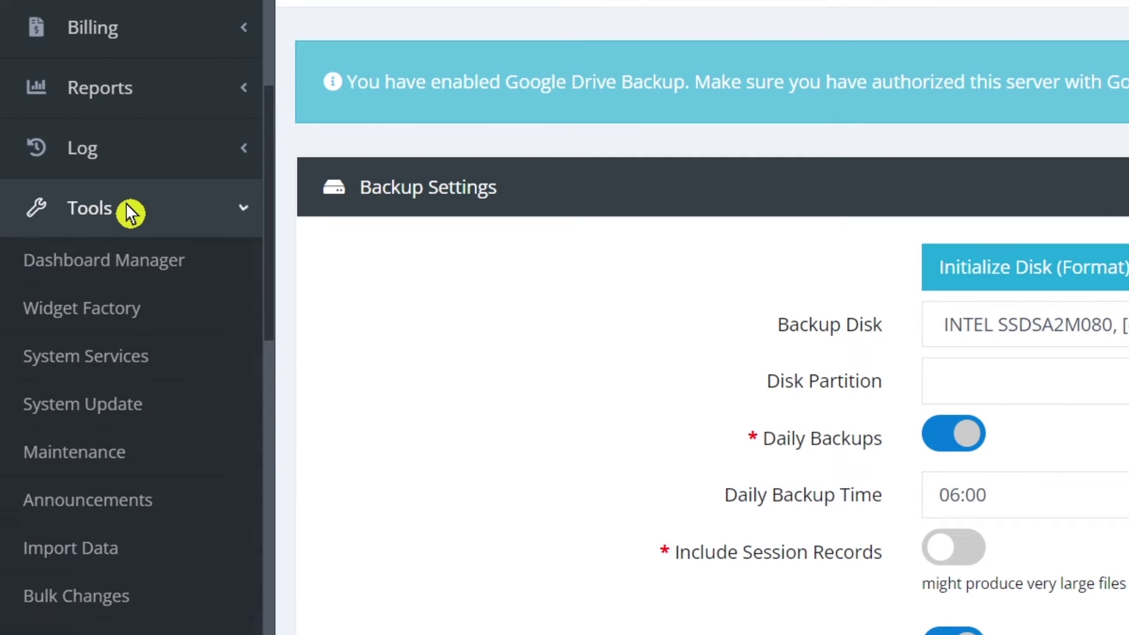
scroll(129, 212, down, 7)
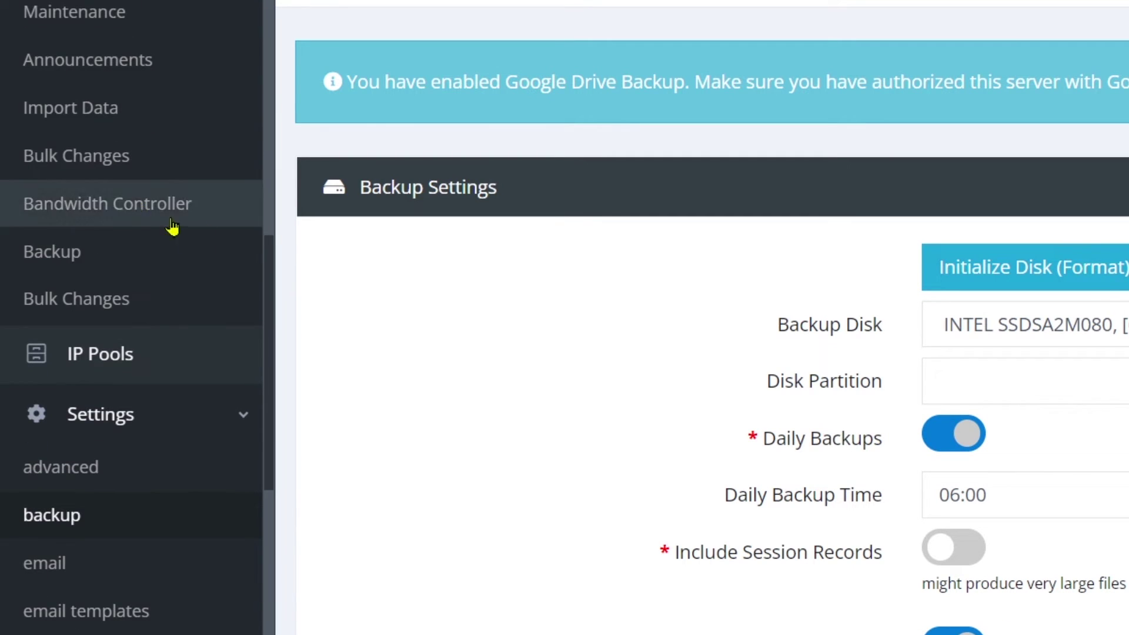
click(59, 253)
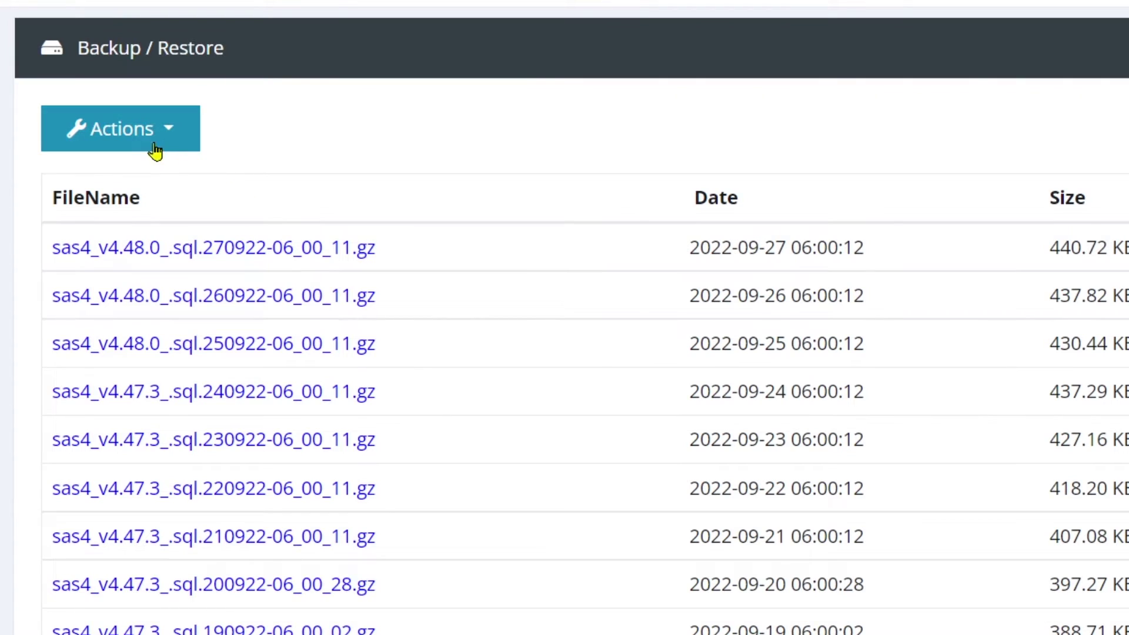
- Upload the backup file sas4_v4.48.1_.sql.300922-06_00_52.gz from the desktop to the backup list
click(186, 134)
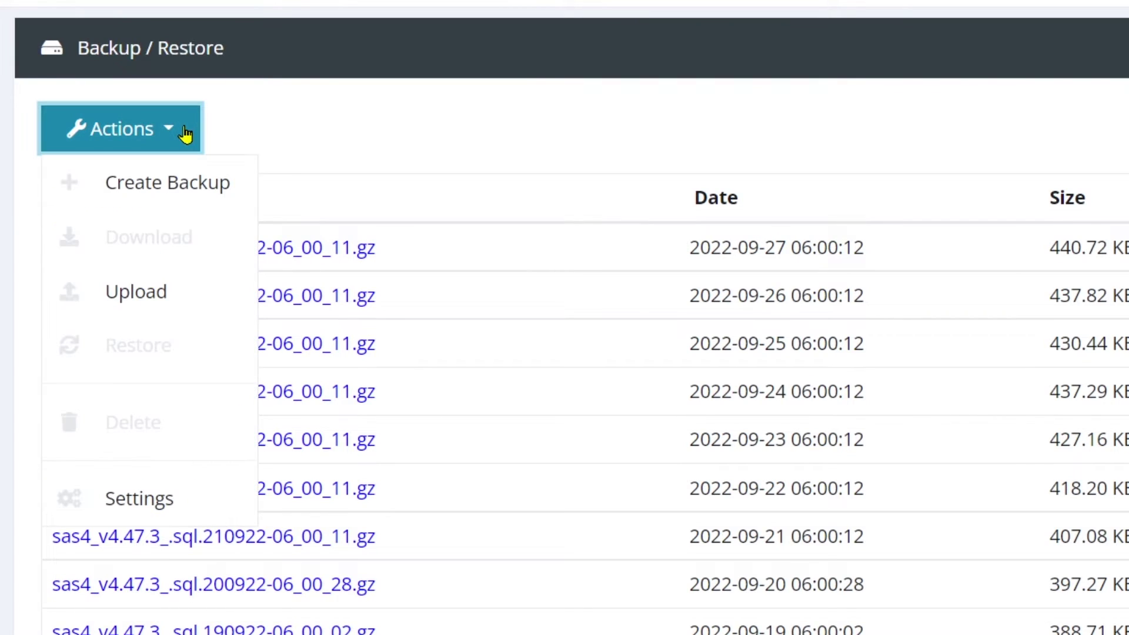
click(151, 297)
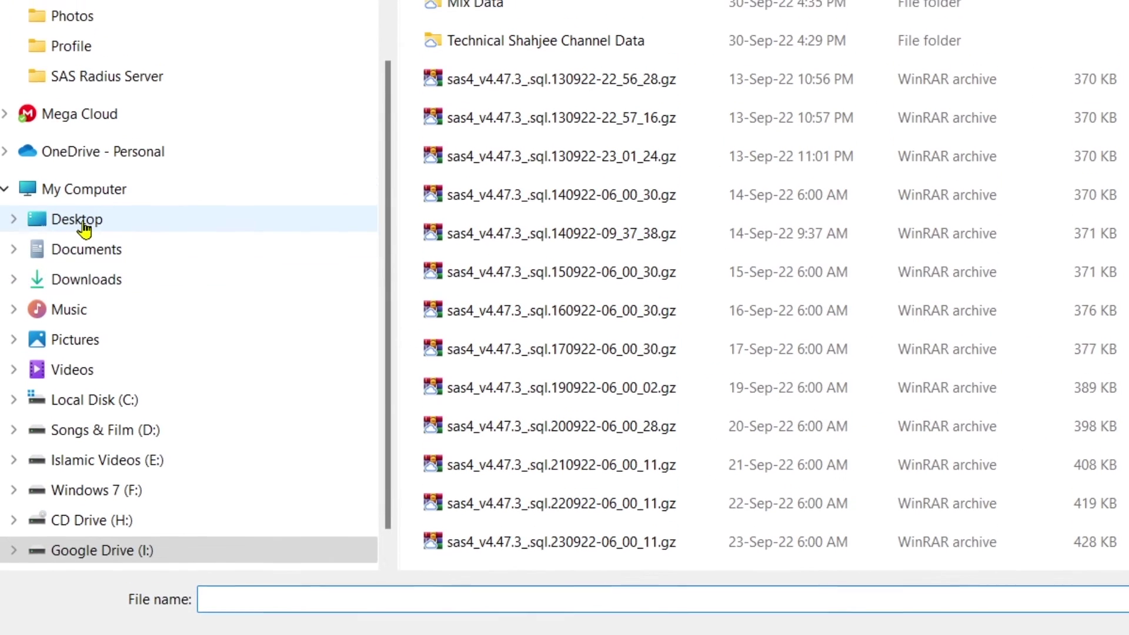
click(44, 192)
click(488, 84)
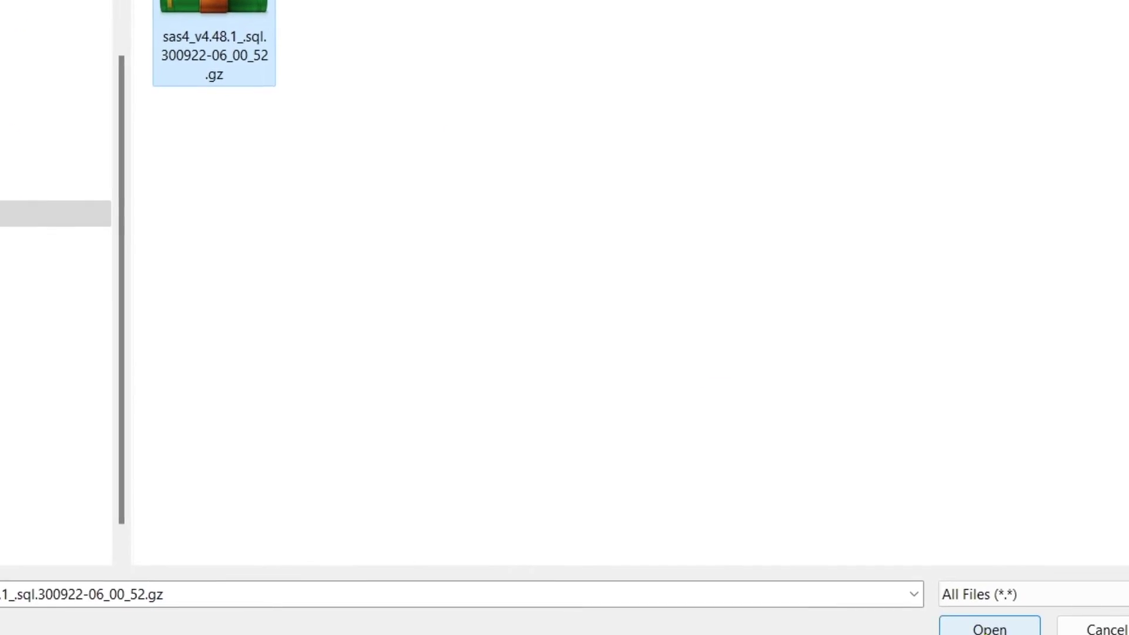
click(934, 608)
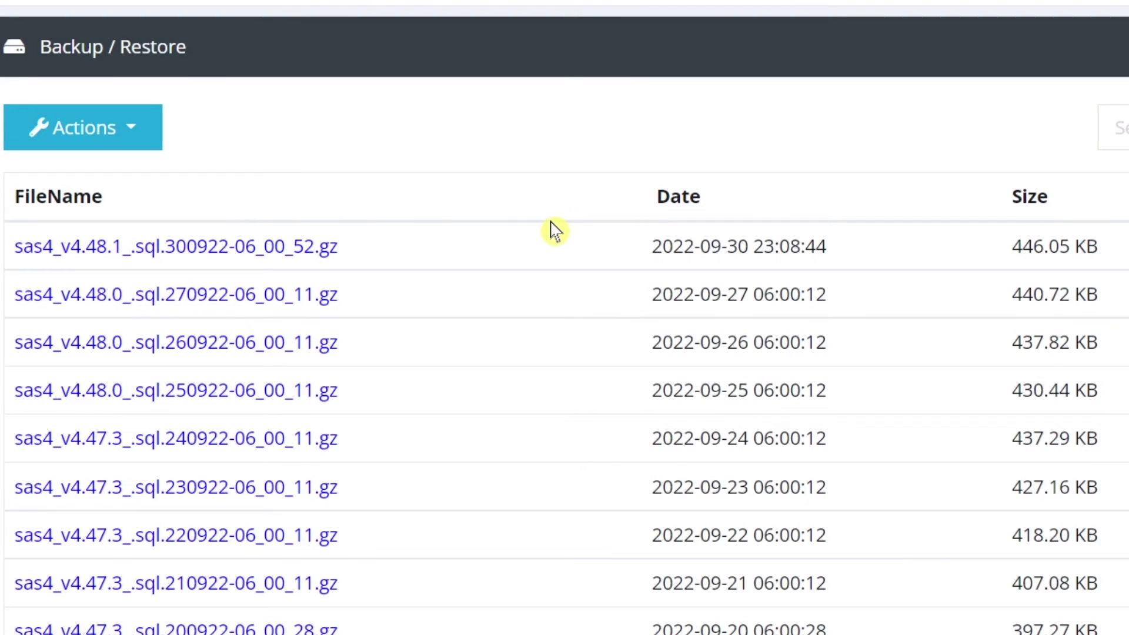
- Examine the date of the uploaded sas4_v4.48.1_.sql.300922-06_00_52.gz backup and the actions available for it
click(725, 254)
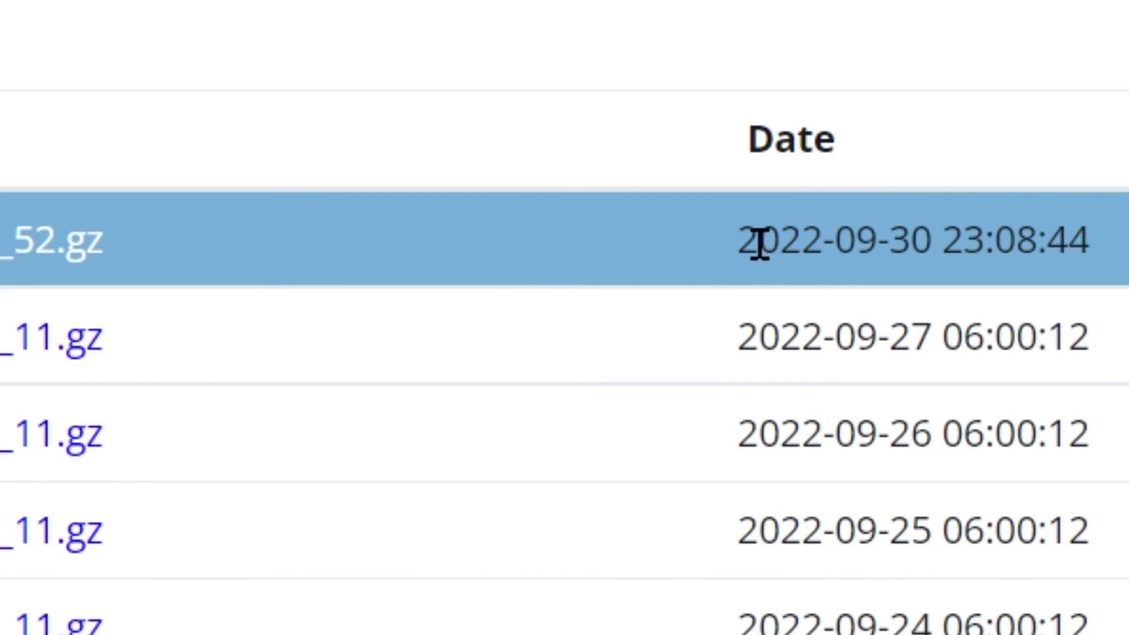
drag(759, 241, 1099, 252)
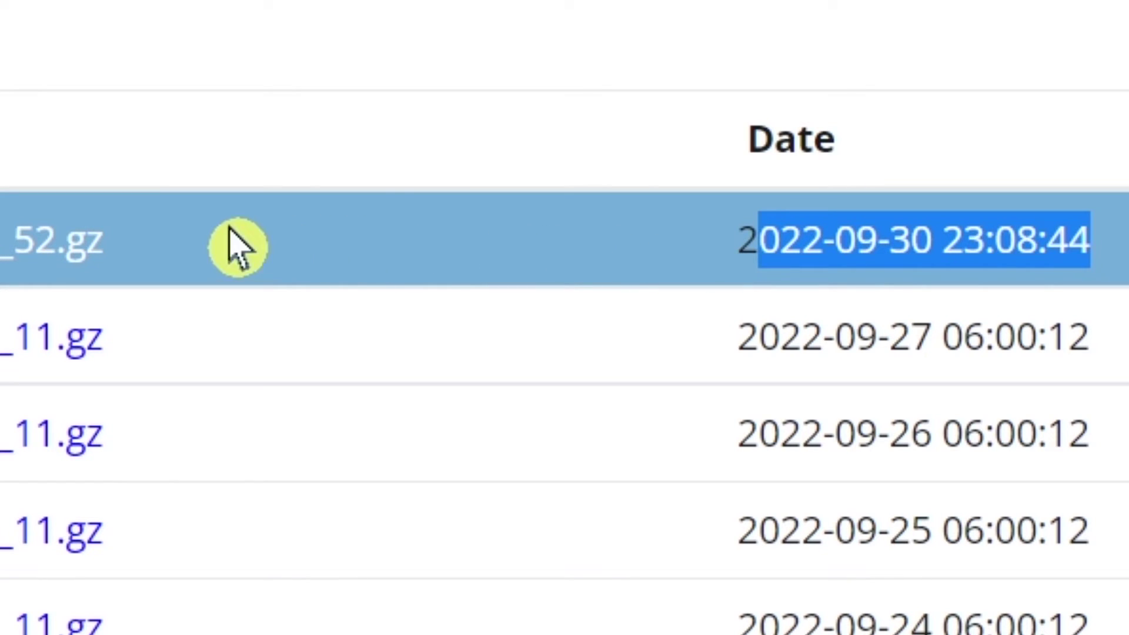
click(247, 341)
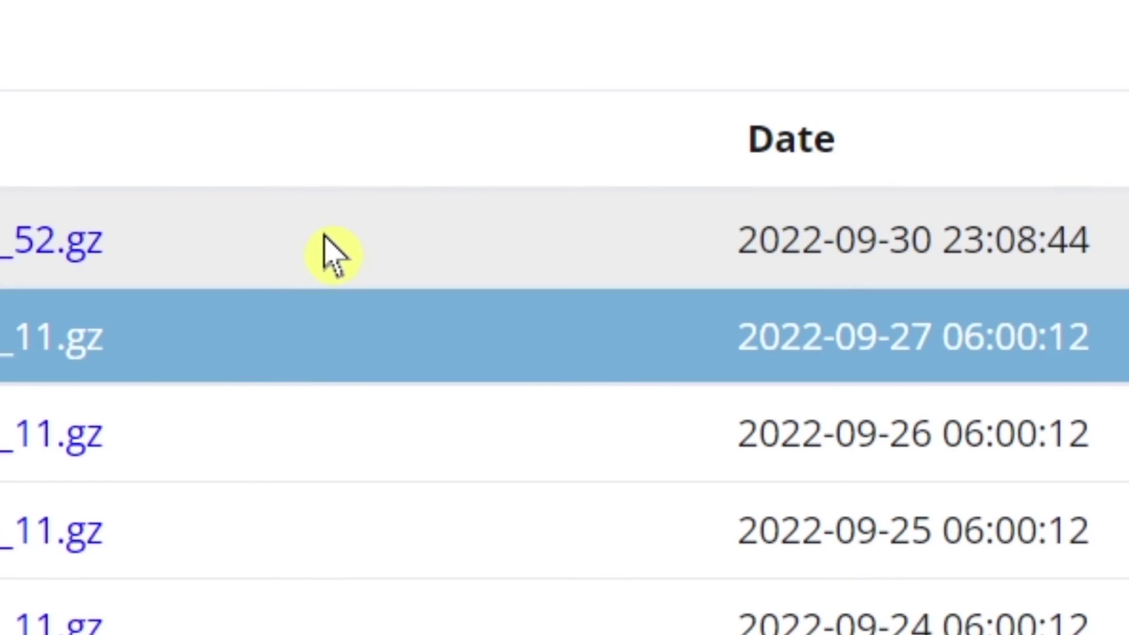
click(317, 252)
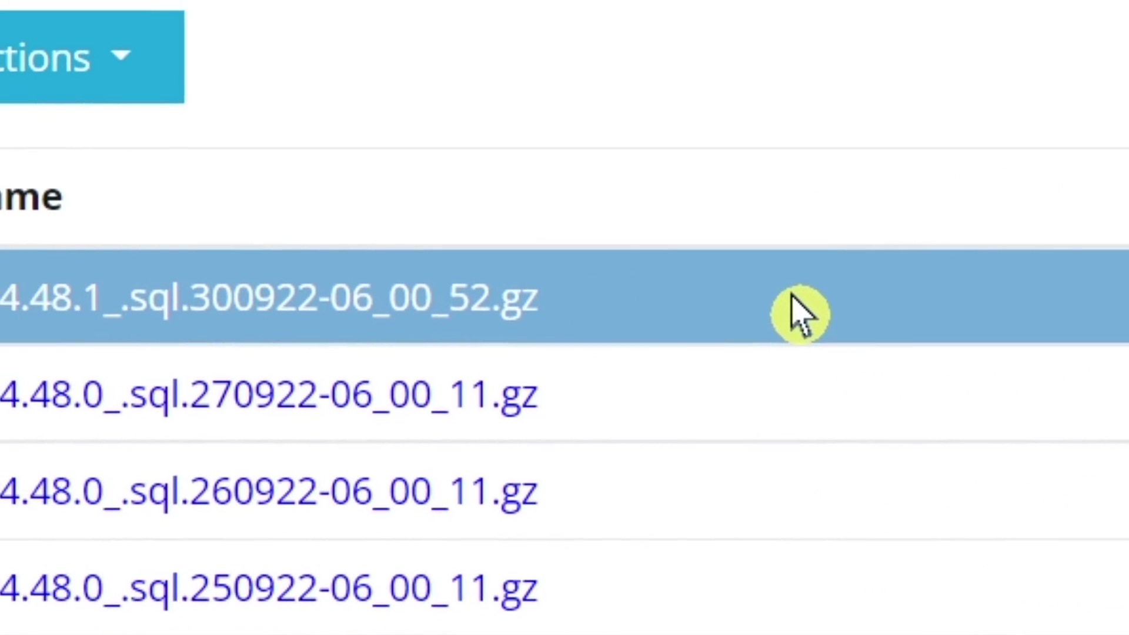
click(238, 97)
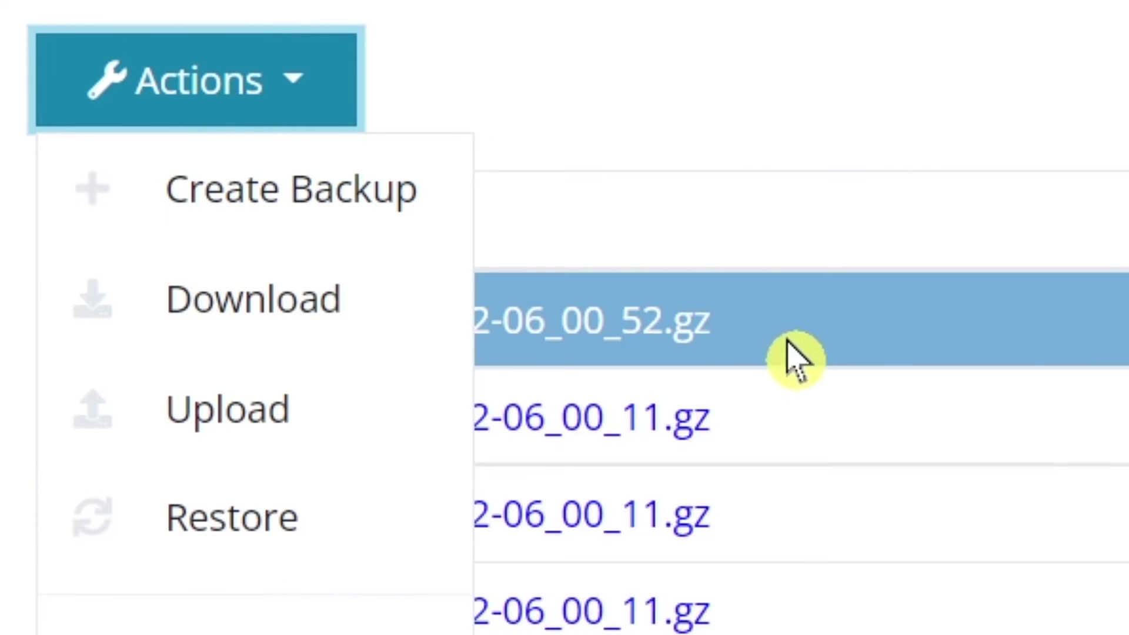
click(857, 131)
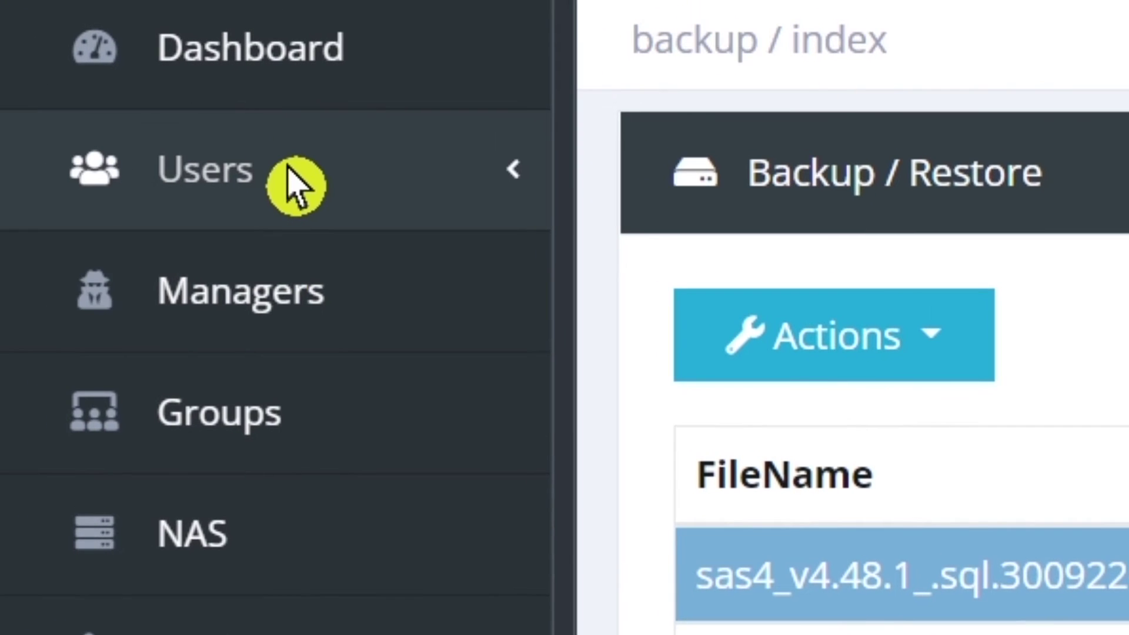
- Delete the first seven expired users in the users list, leaving out the active user 0012
click(282, 170)
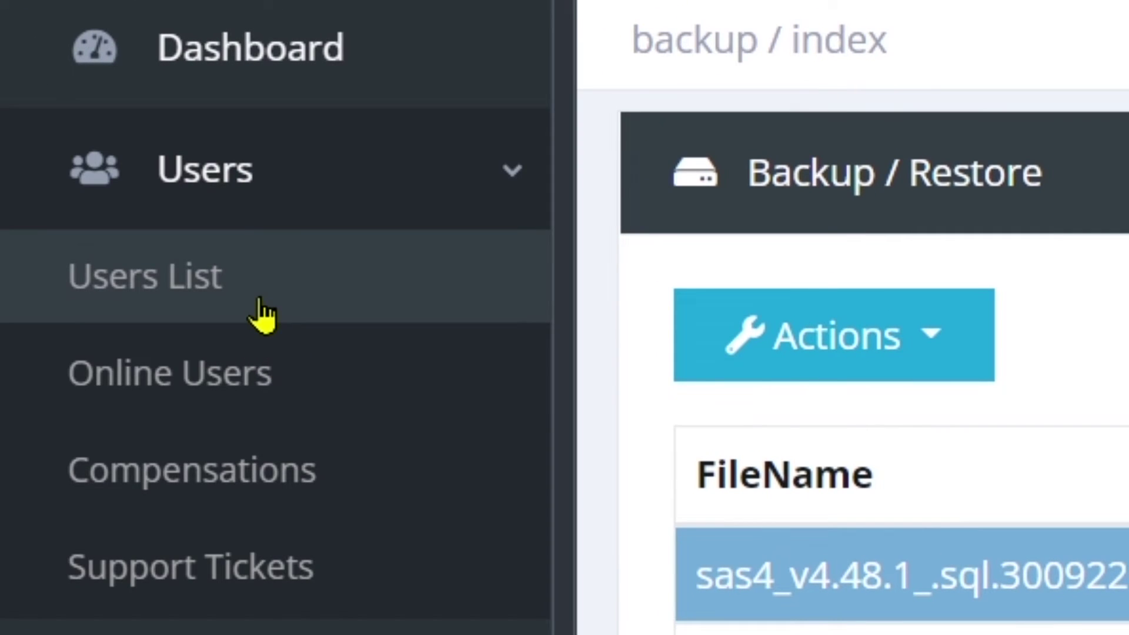
click(262, 303)
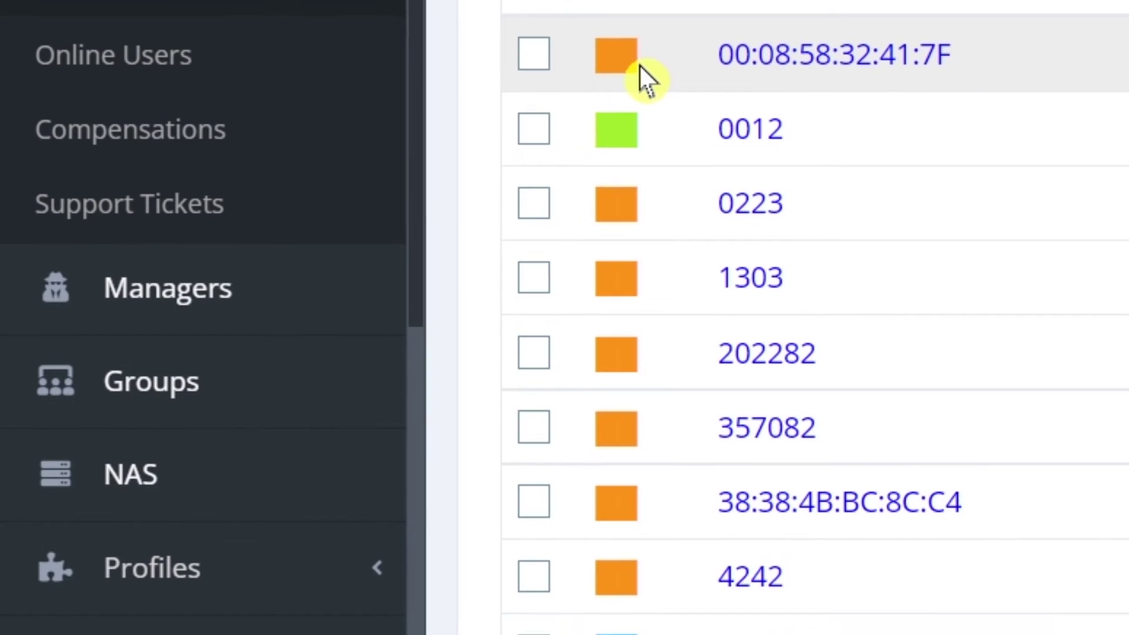
click(536, 57)
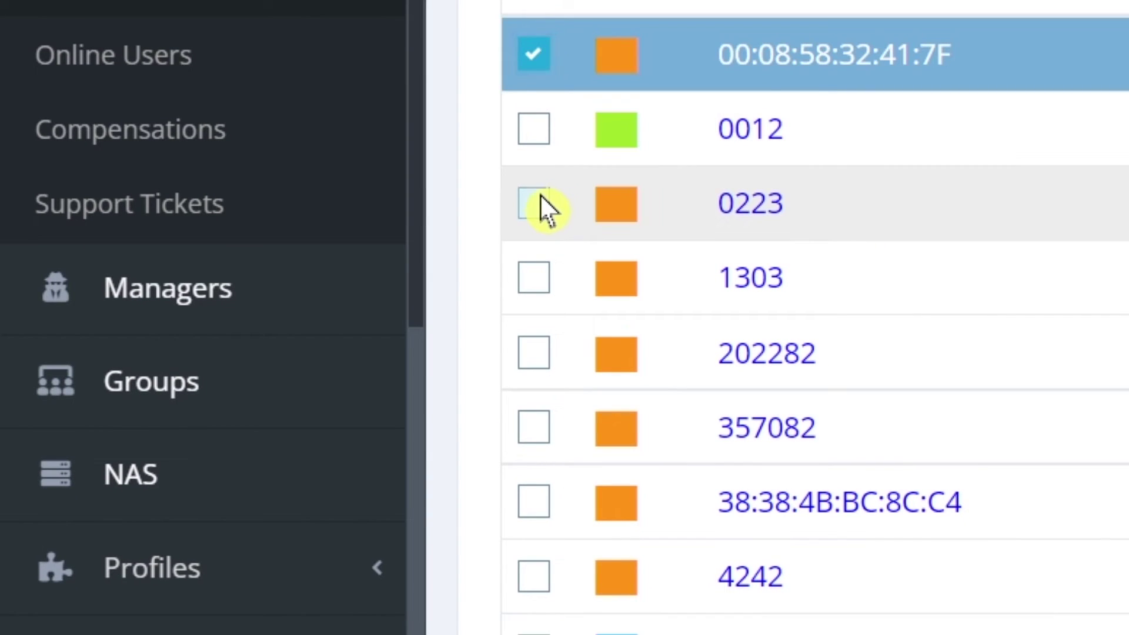
click(536, 200)
click(534, 279)
click(535, 353)
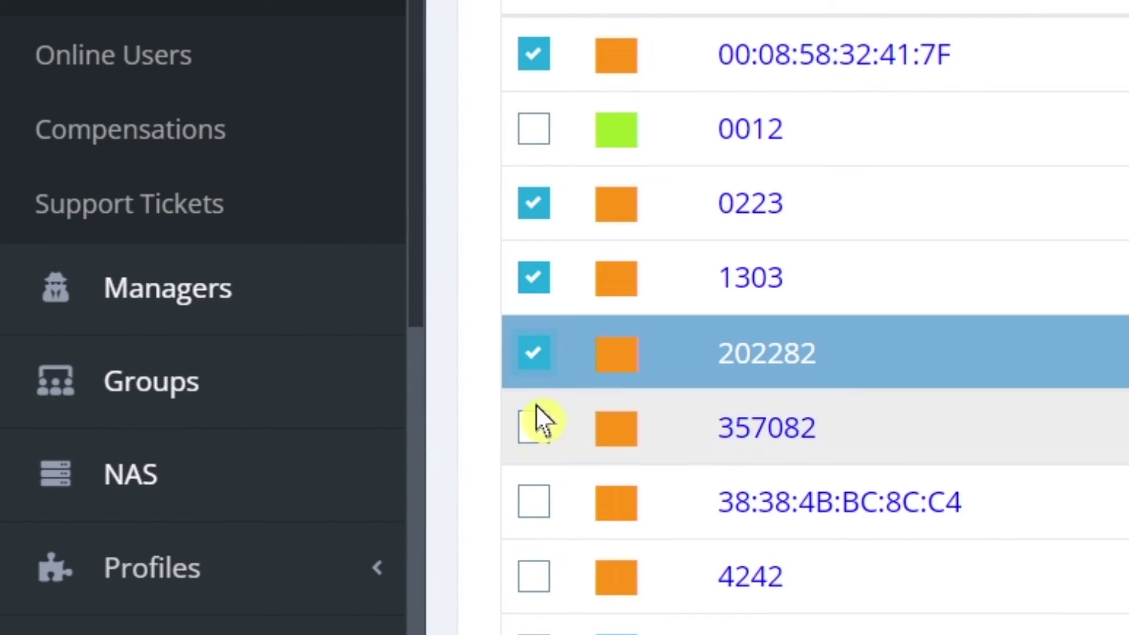
click(535, 427)
click(538, 504)
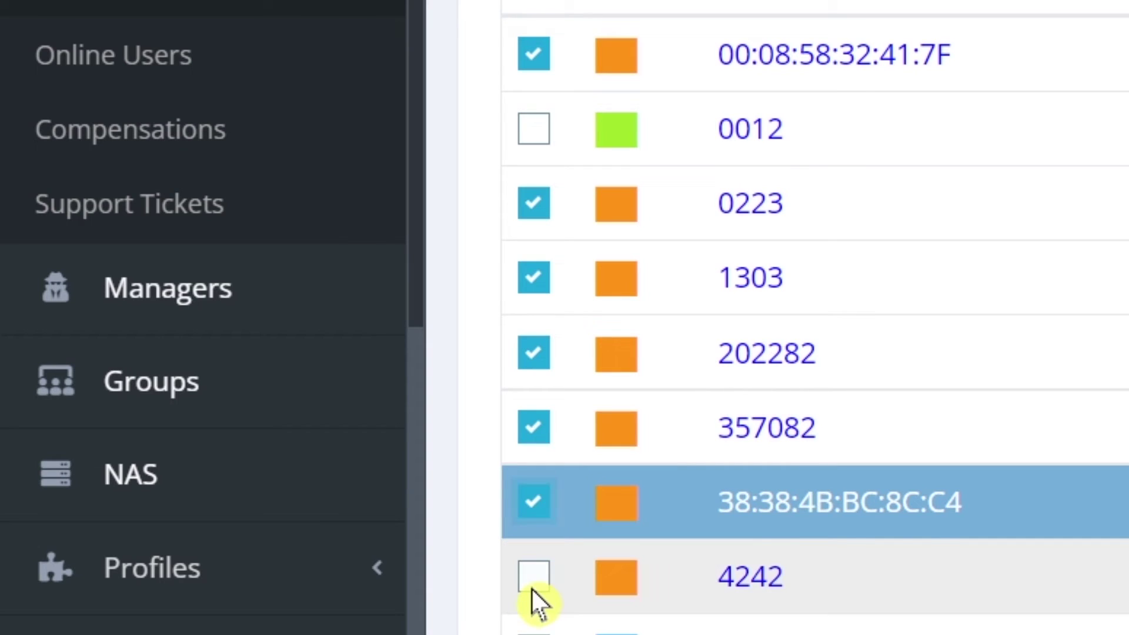
click(533, 589)
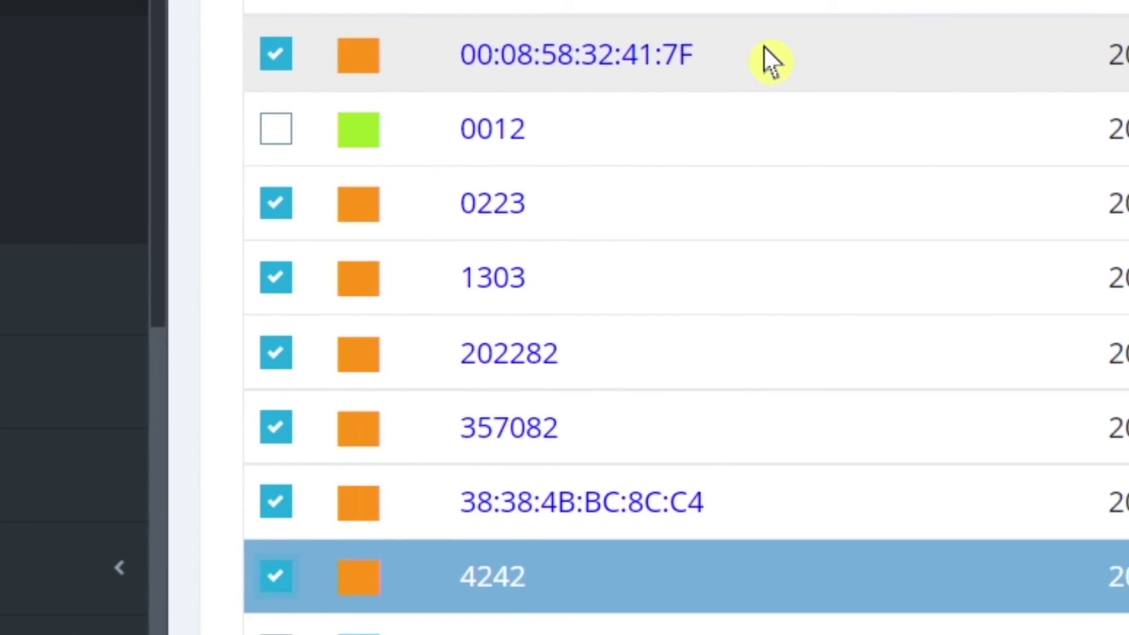
right_click(864, 52)
click(735, 593)
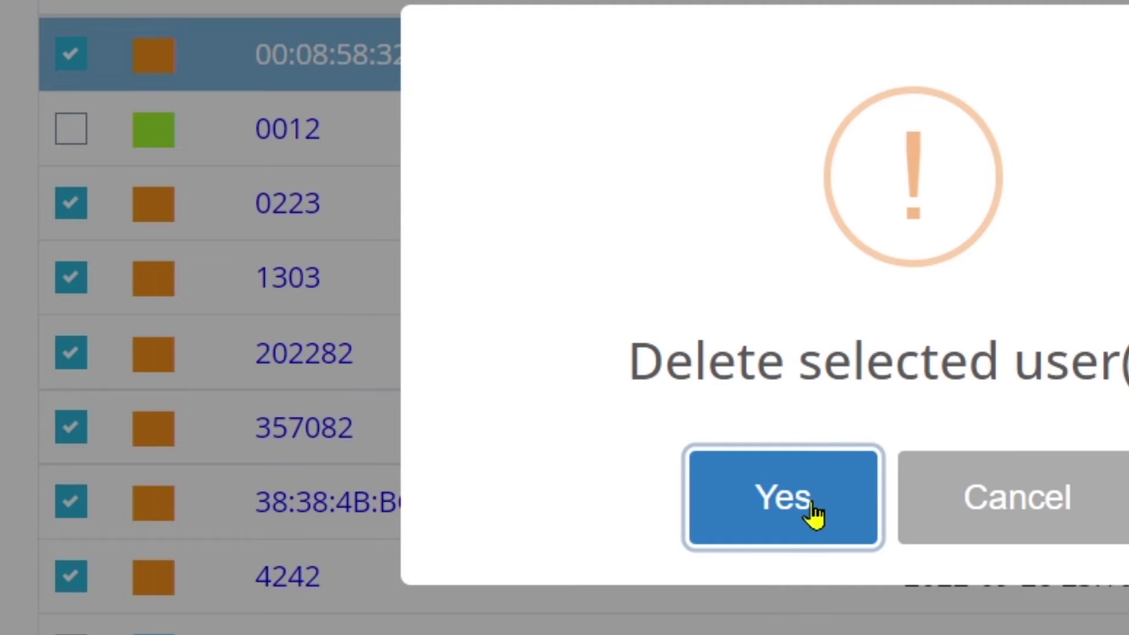
click(822, 506)
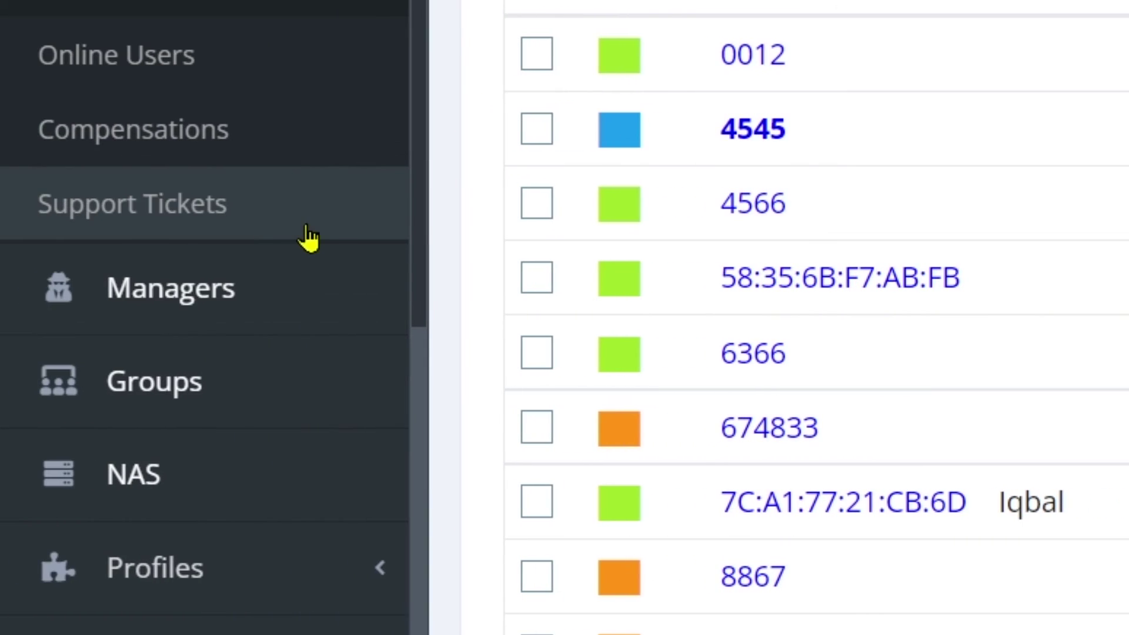
- Restore the database from the uploaded backup sas4_v4.48.1_.sql.300922-06_00_52.gz on the Backup page
scroll(176, 236, down, 5)
scroll(320, 220, down, 10)
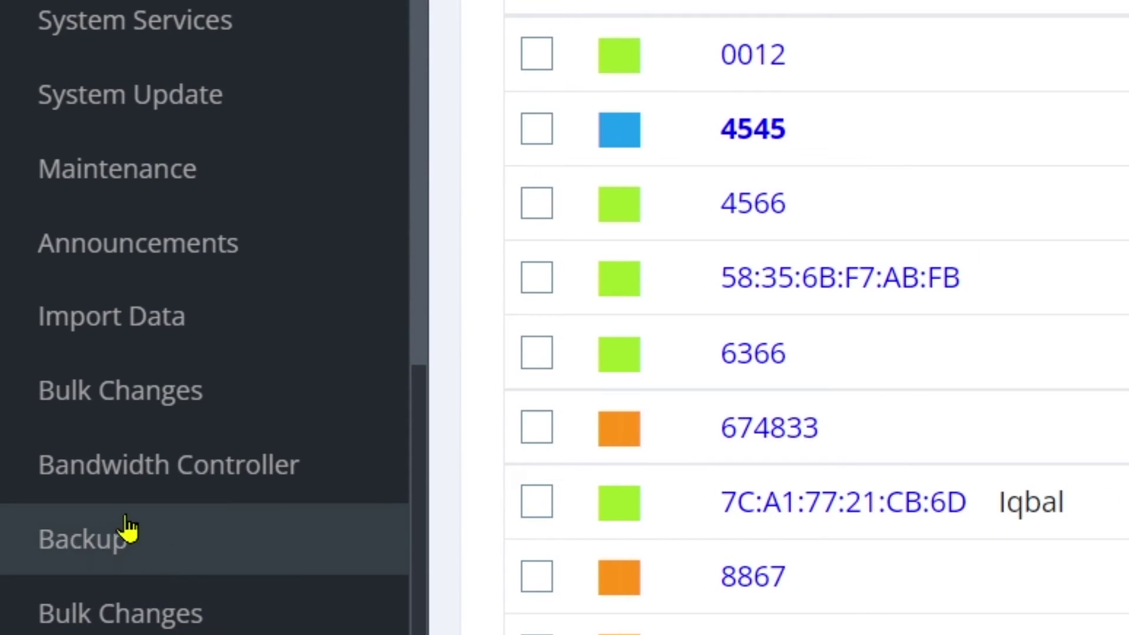
click(124, 545)
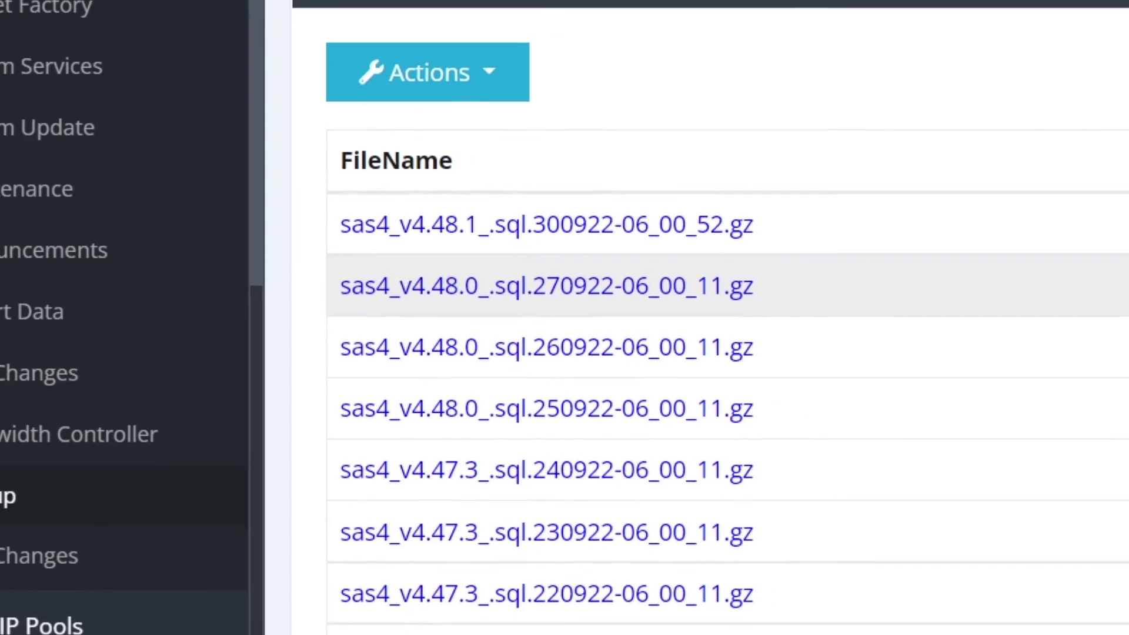
click(1117, 238)
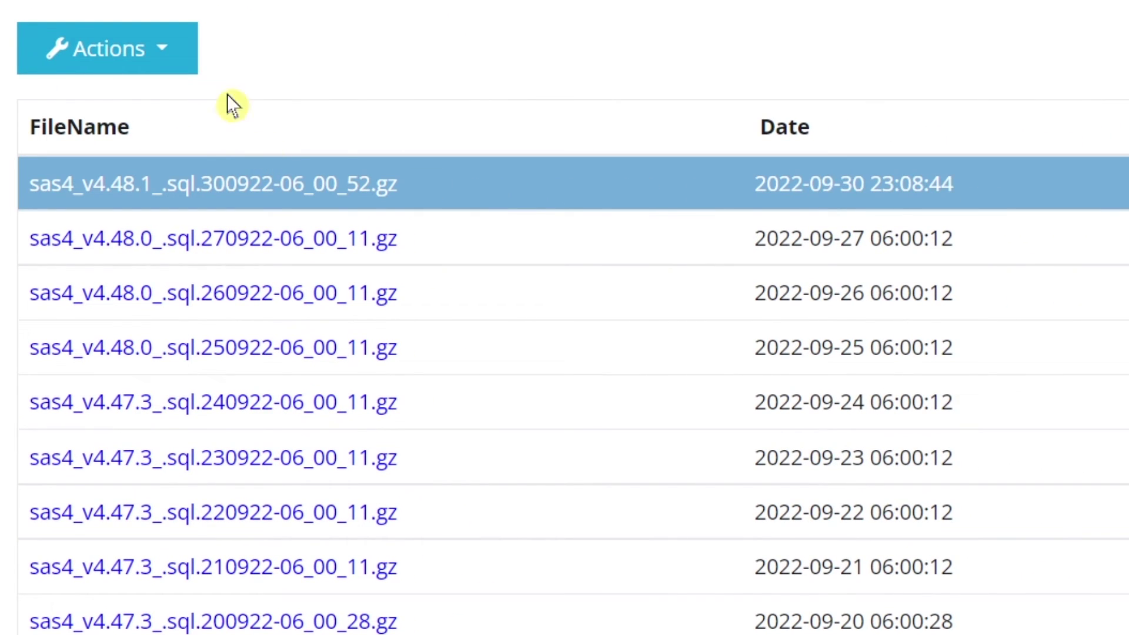
click(164, 59)
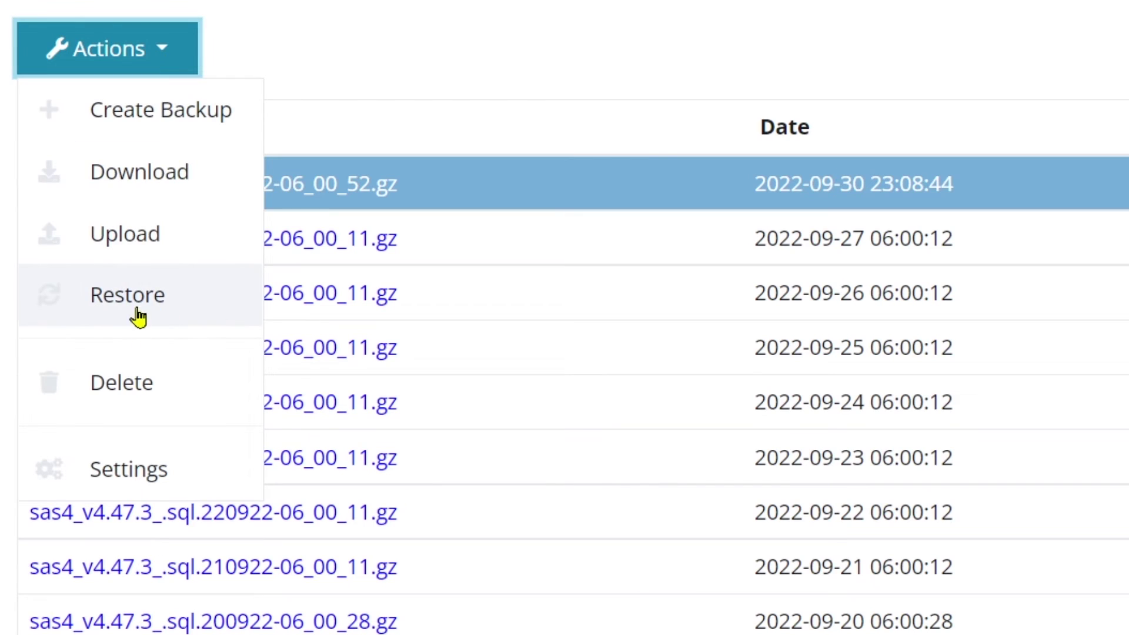
click(139, 296)
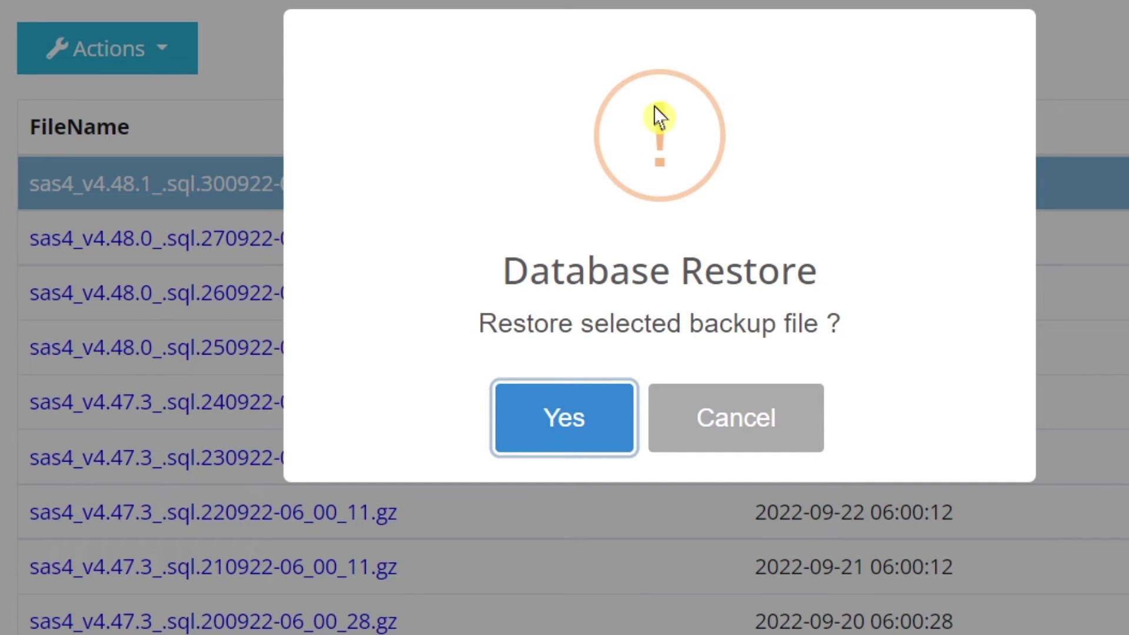
click(580, 421)
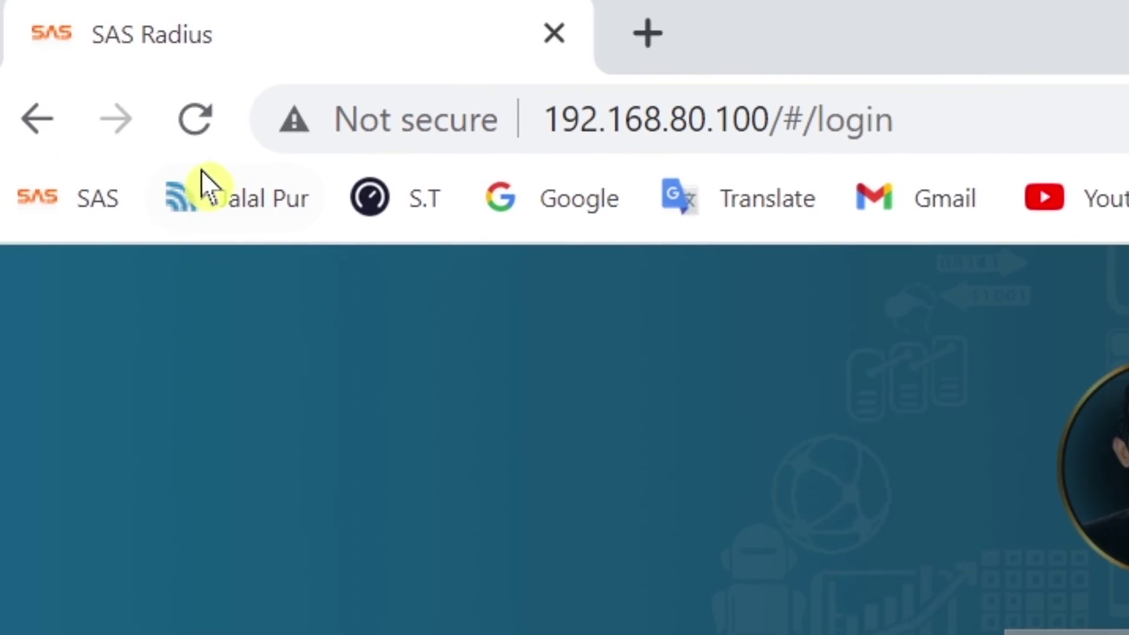
- Reload the SAS Radius login page and sign in as admin with the saved account password
click(192, 126)
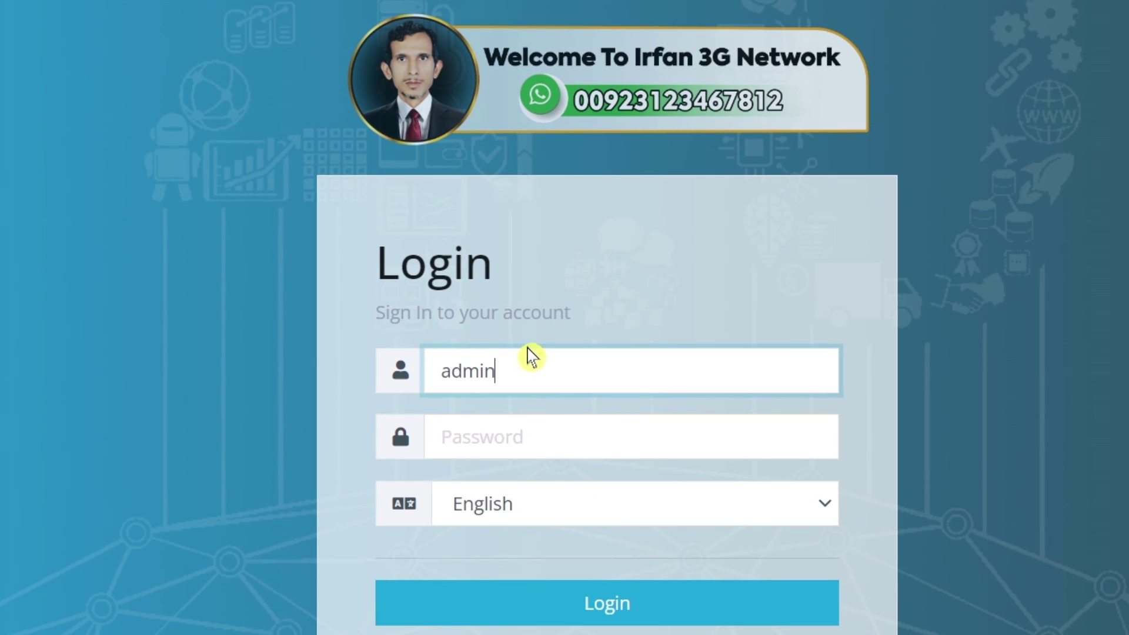
click(577, 370)
click(676, 468)
click(585, 605)
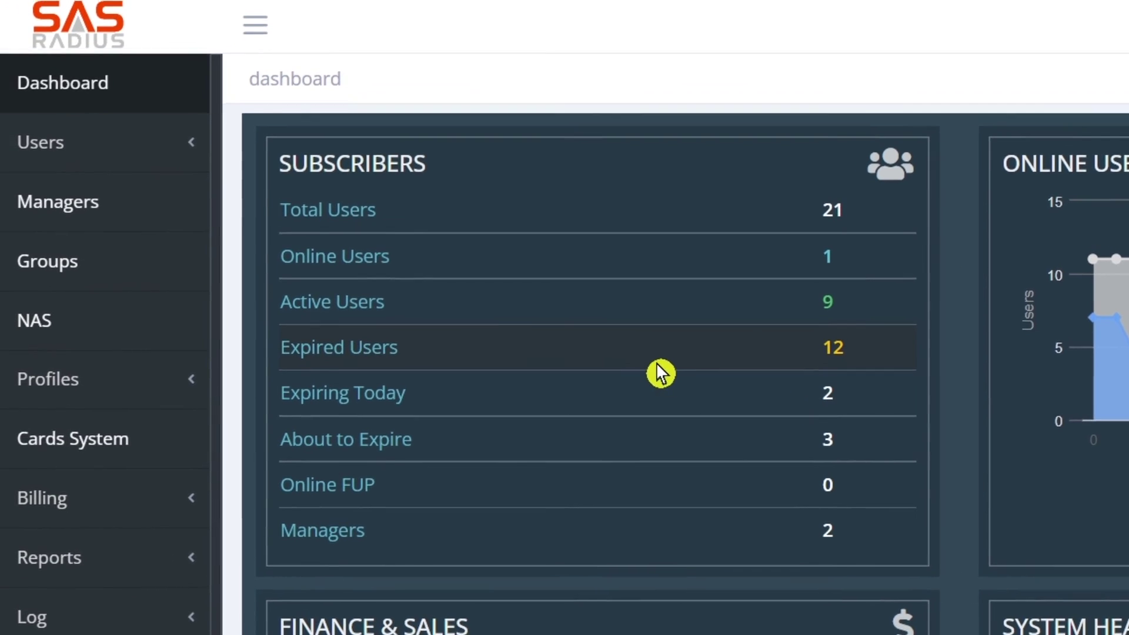
- Check the users list for the previously deleted users and return to the dashboard
click(92, 154)
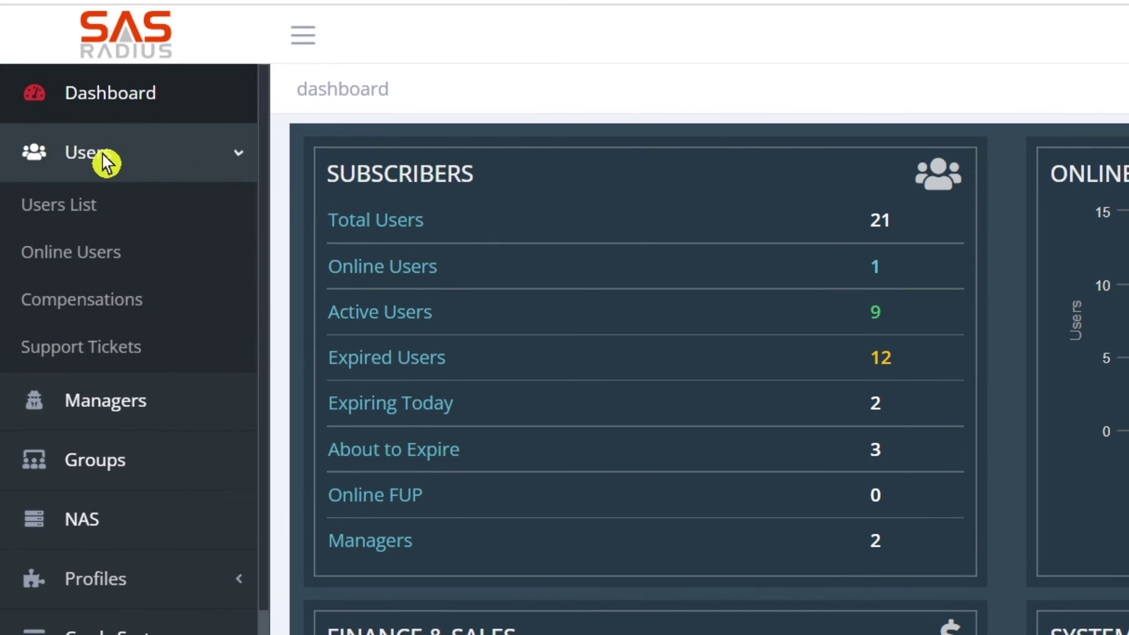
click(104, 207)
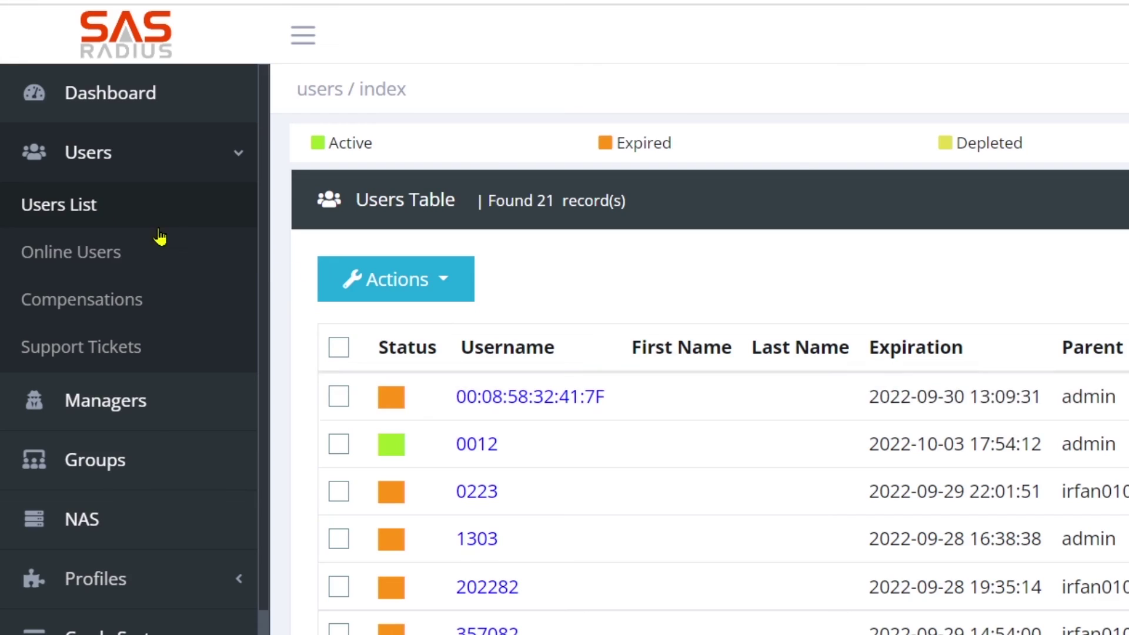
scroll(868, 372, down, 3)
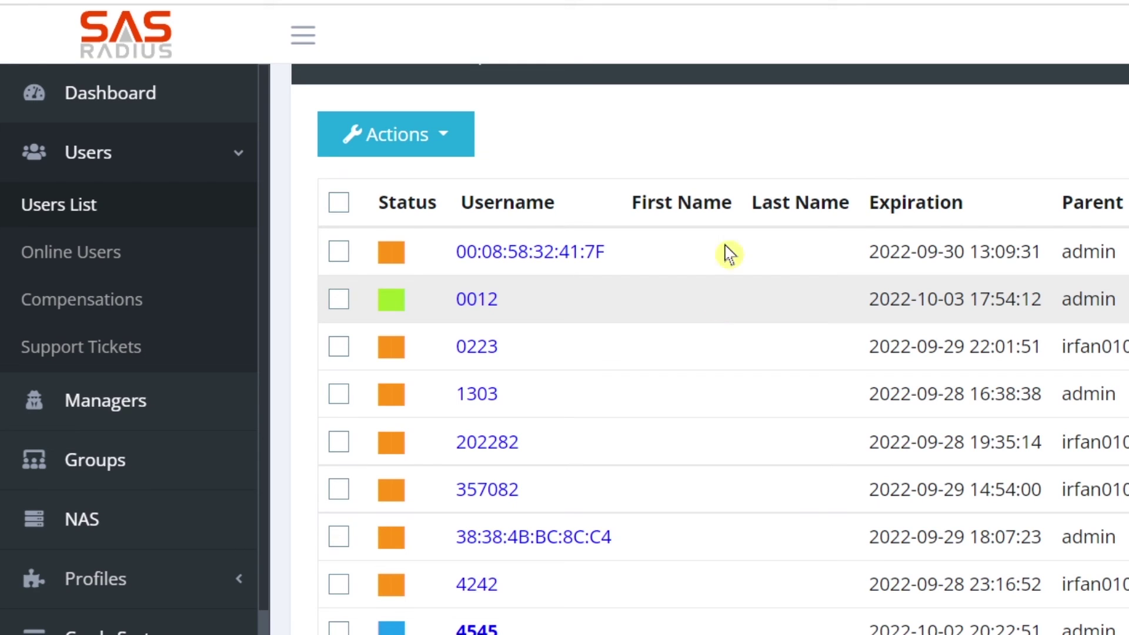
scroll(135, 177, up, 3)
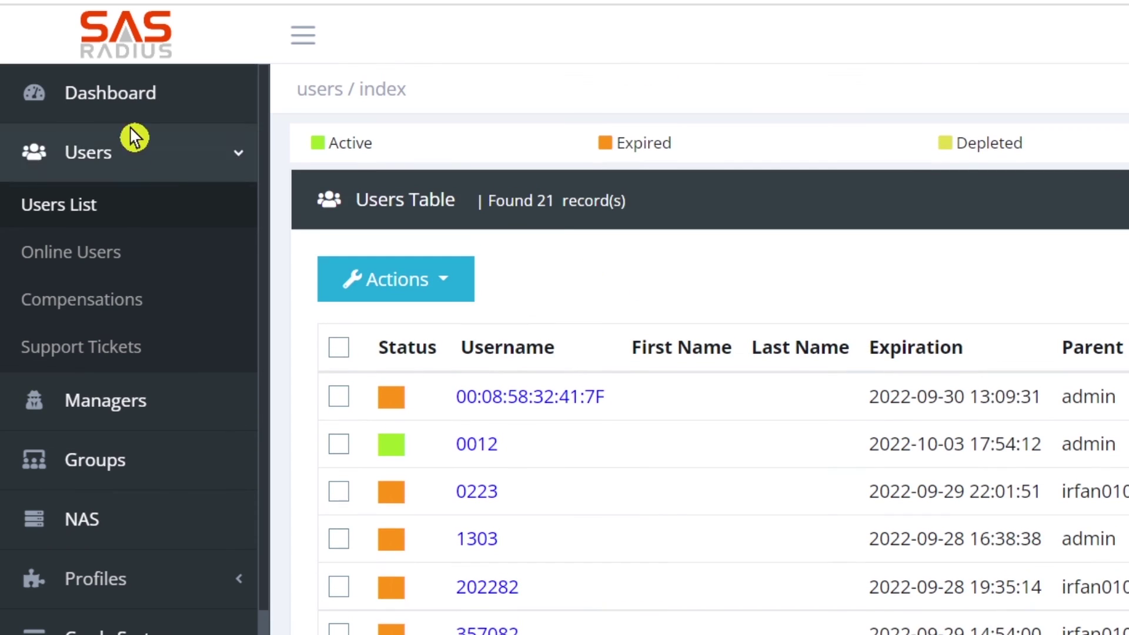
click(130, 100)
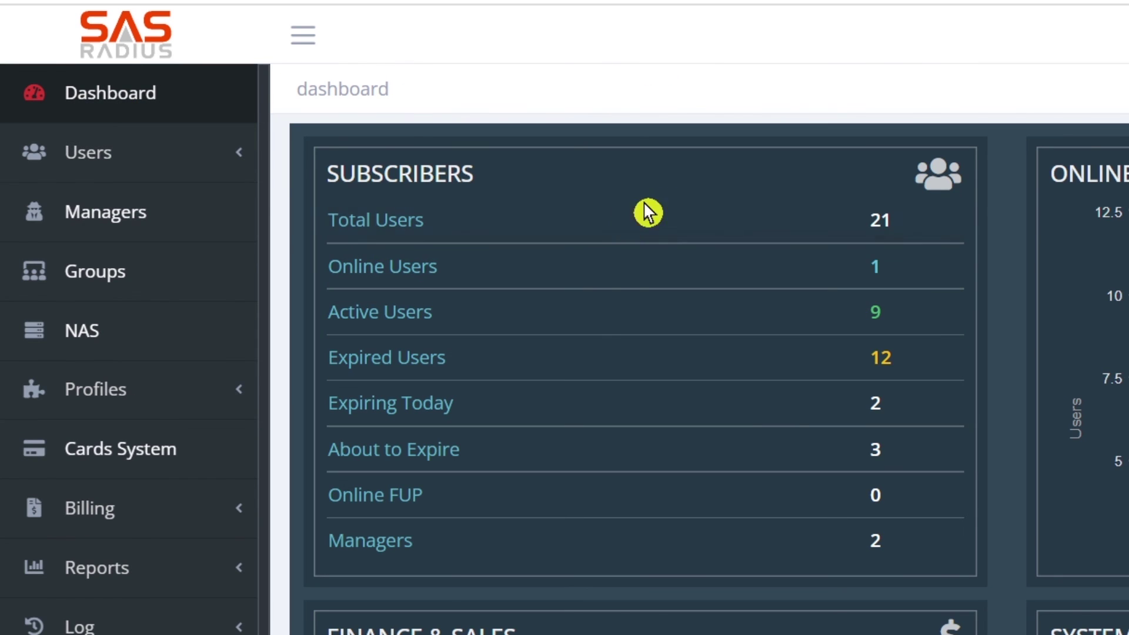